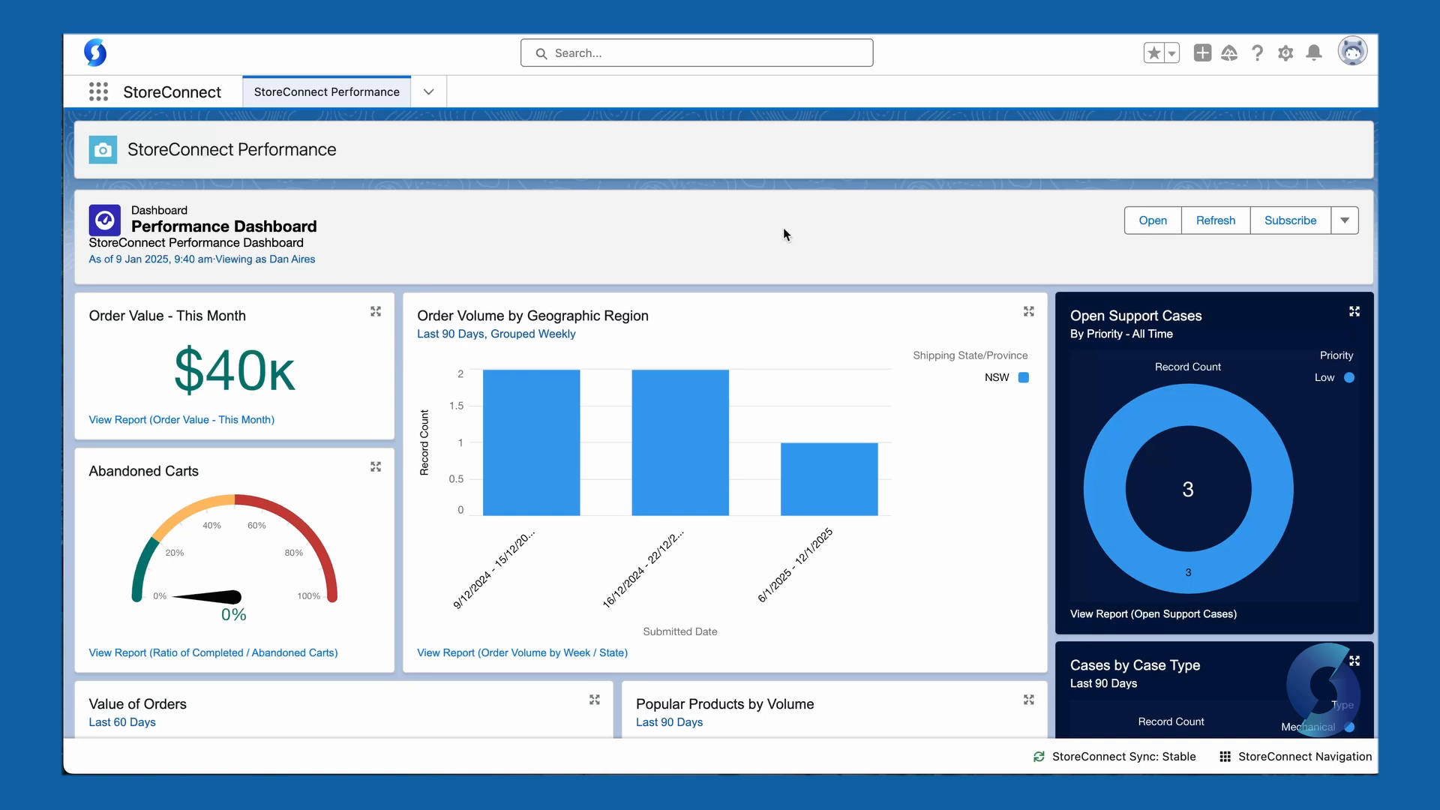
# Check the StoreConnect sync status and open the Orders list.
pyautogui.click(1100, 766)
pyautogui.click(427, 91)
pyautogui.click(316, 168)
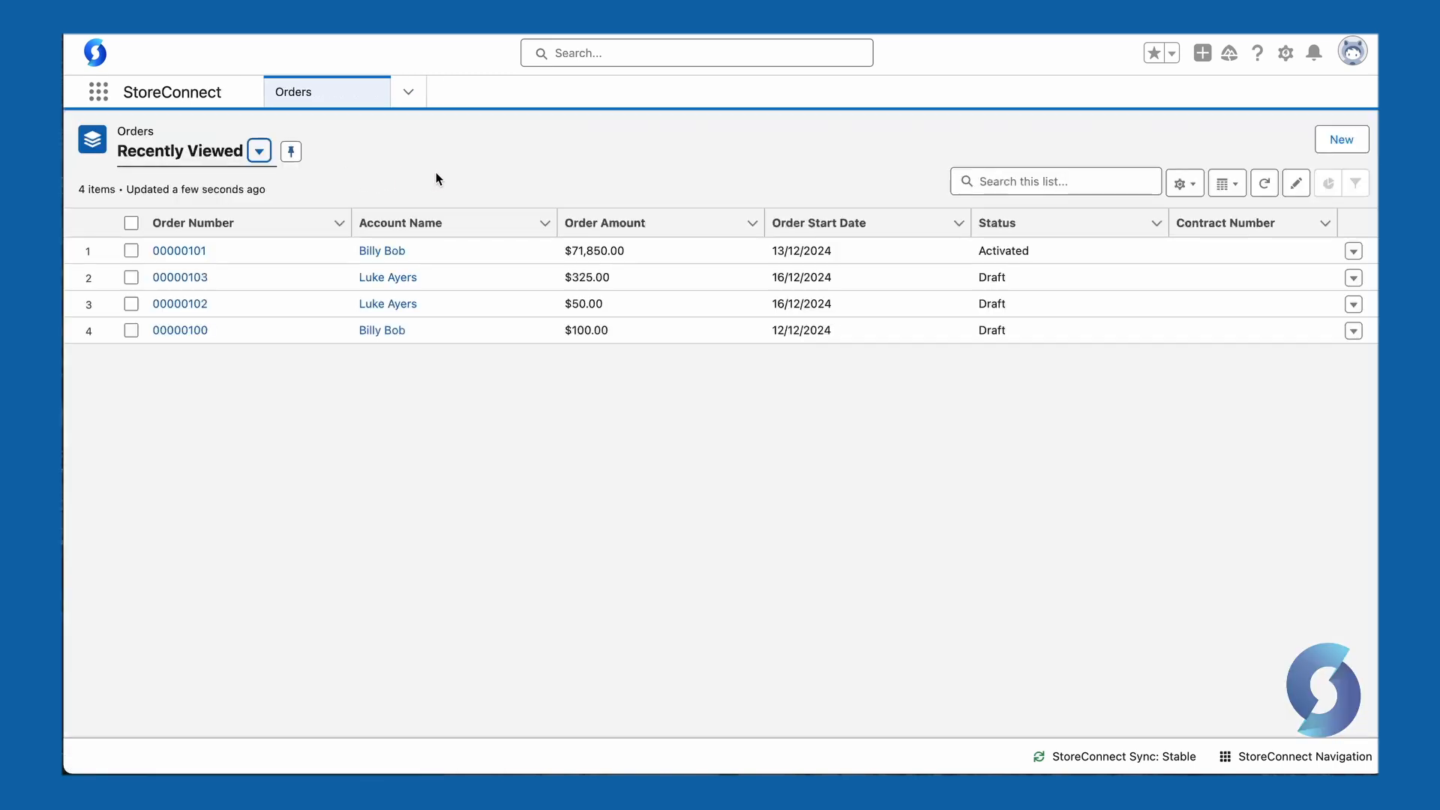
# Start a new custom field of type Text on the Order object in Setup.
pyautogui.click(1286, 53)
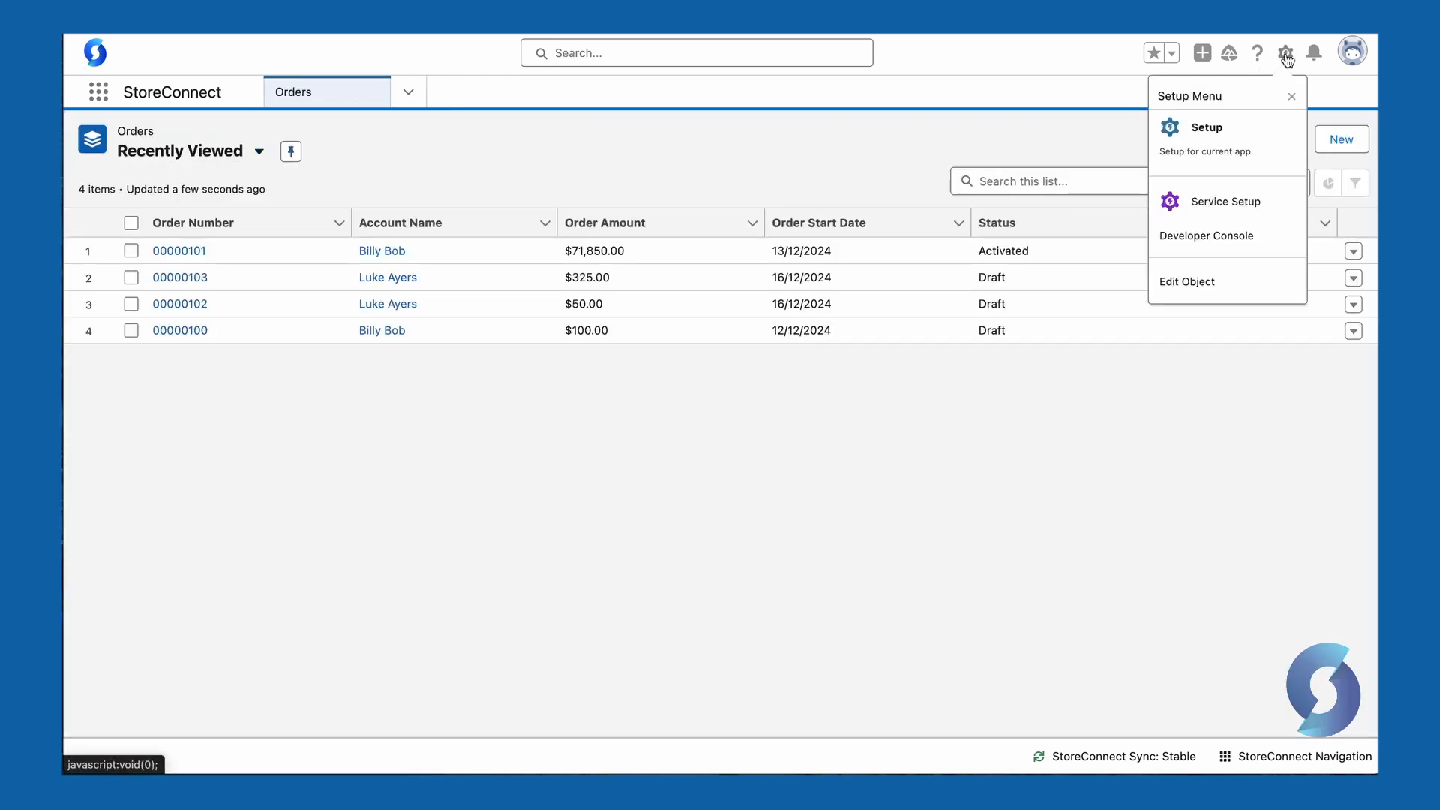
pyautogui.click(1188, 282)
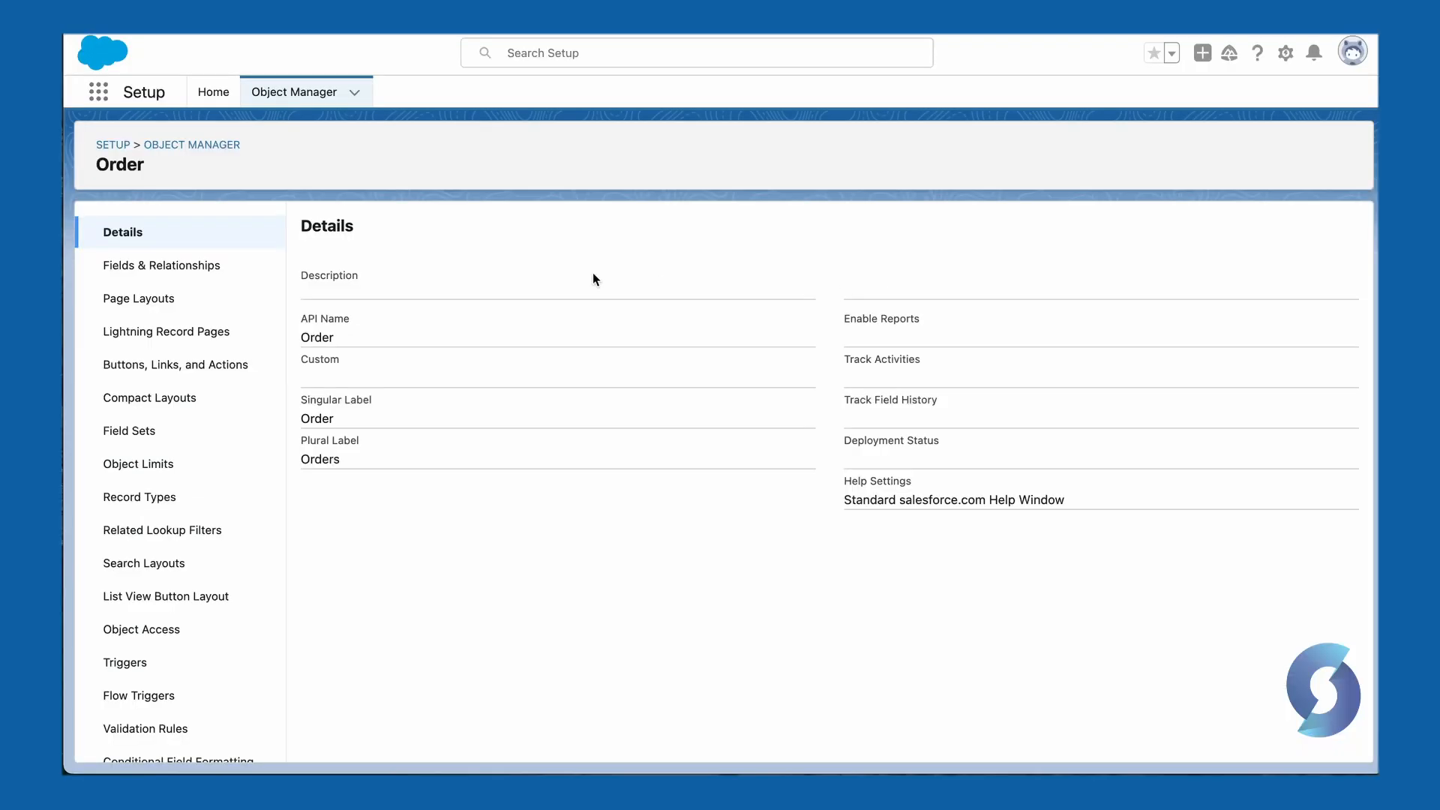
pyautogui.click(212, 268)
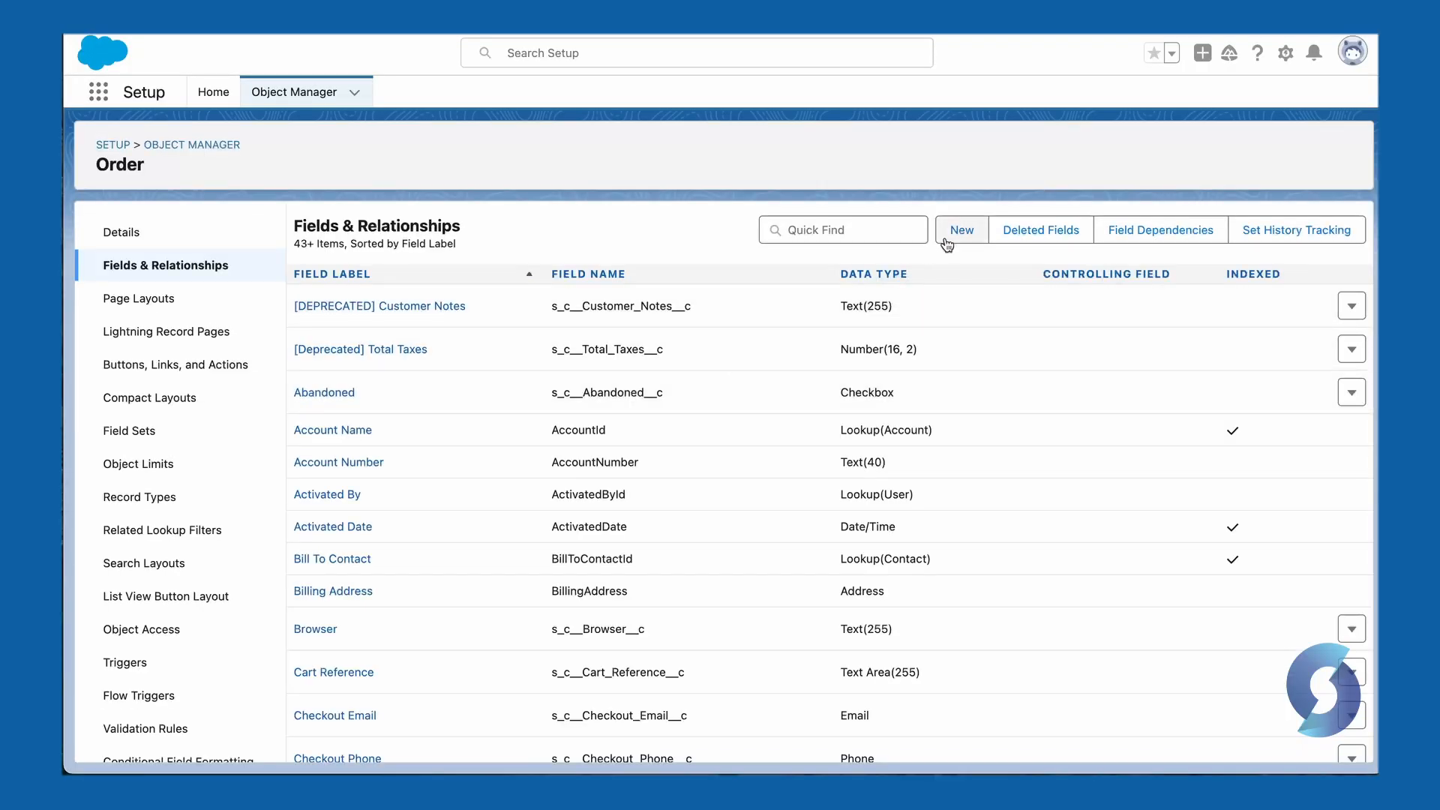
pyautogui.click(963, 233)
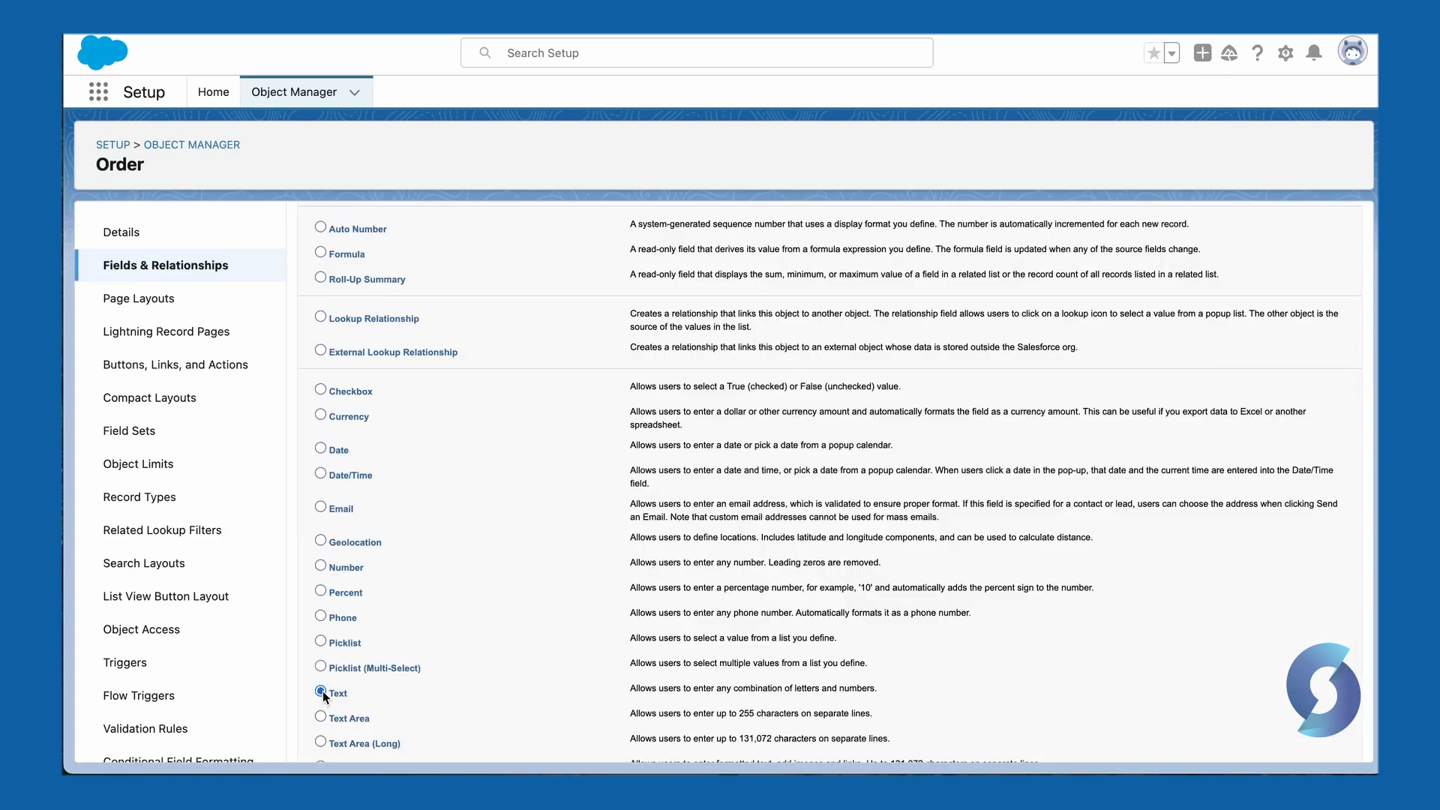
pyautogui.scroll(5, 1155, 230)
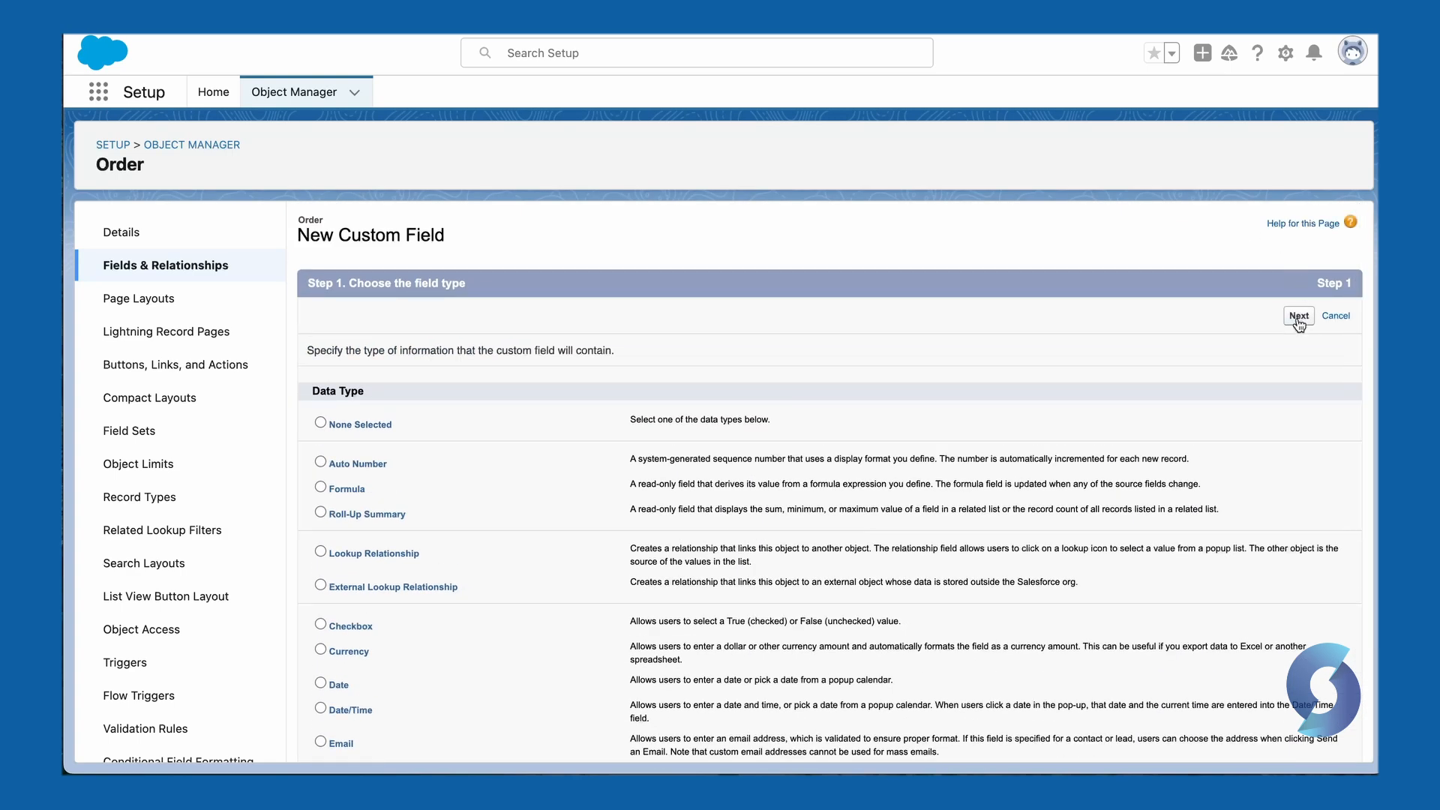
pyautogui.click(1299, 316)
# Label the field "Lets create trouble" with length 255, make it required, and save it on the Order Layout and SC Order Layout.
pyautogui.write('Lets create')
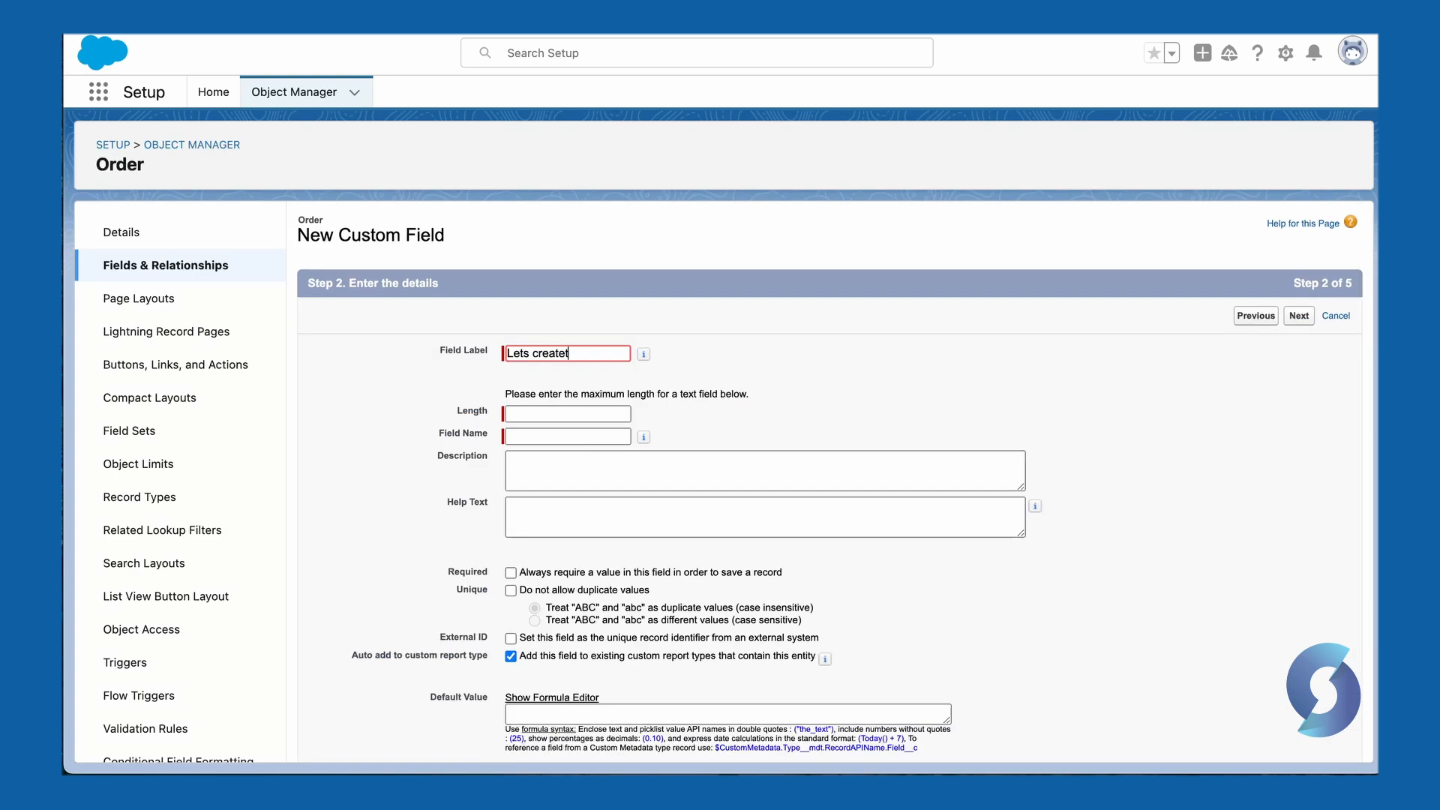
pyautogui.write(' trouble')
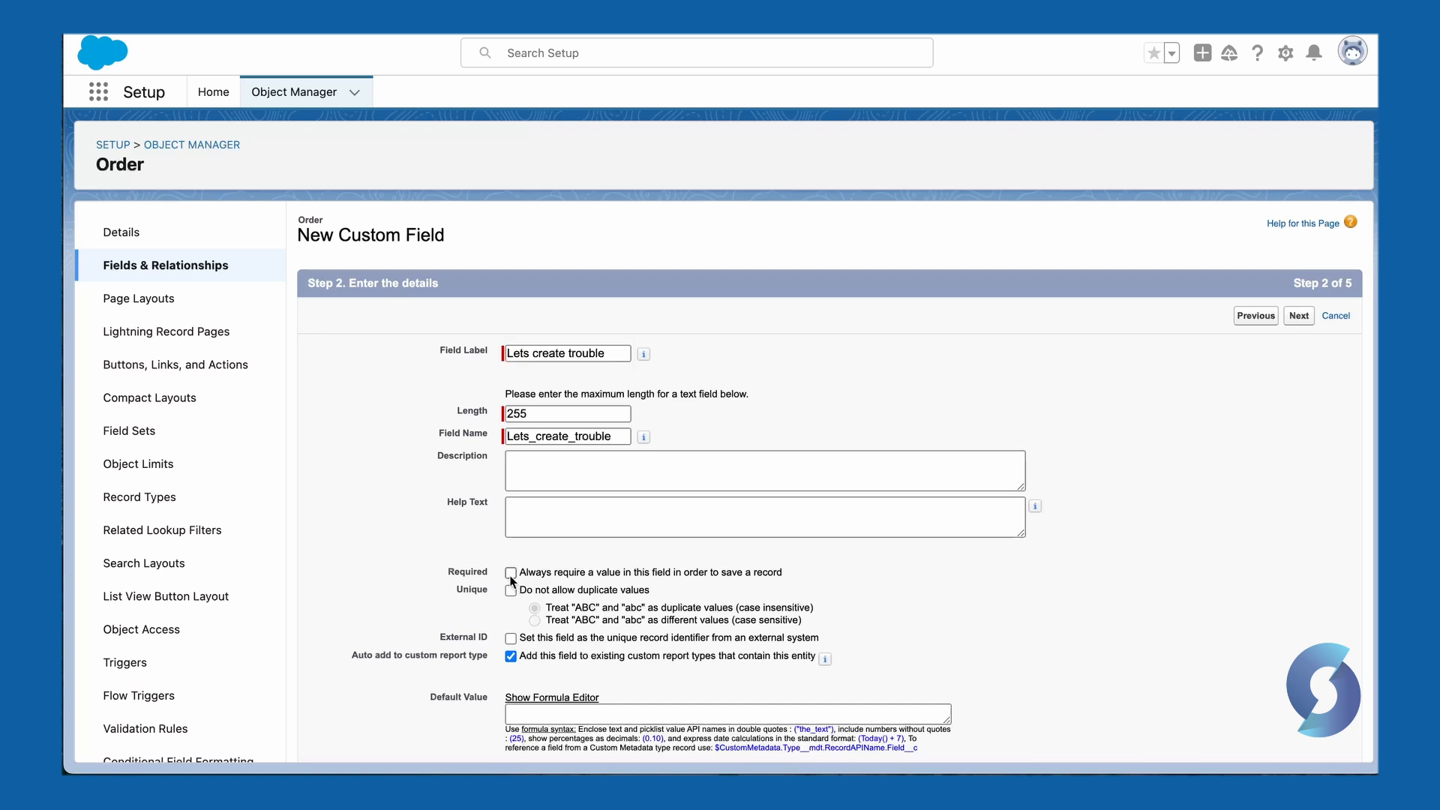
pyautogui.click(511, 574)
pyautogui.click(1302, 318)
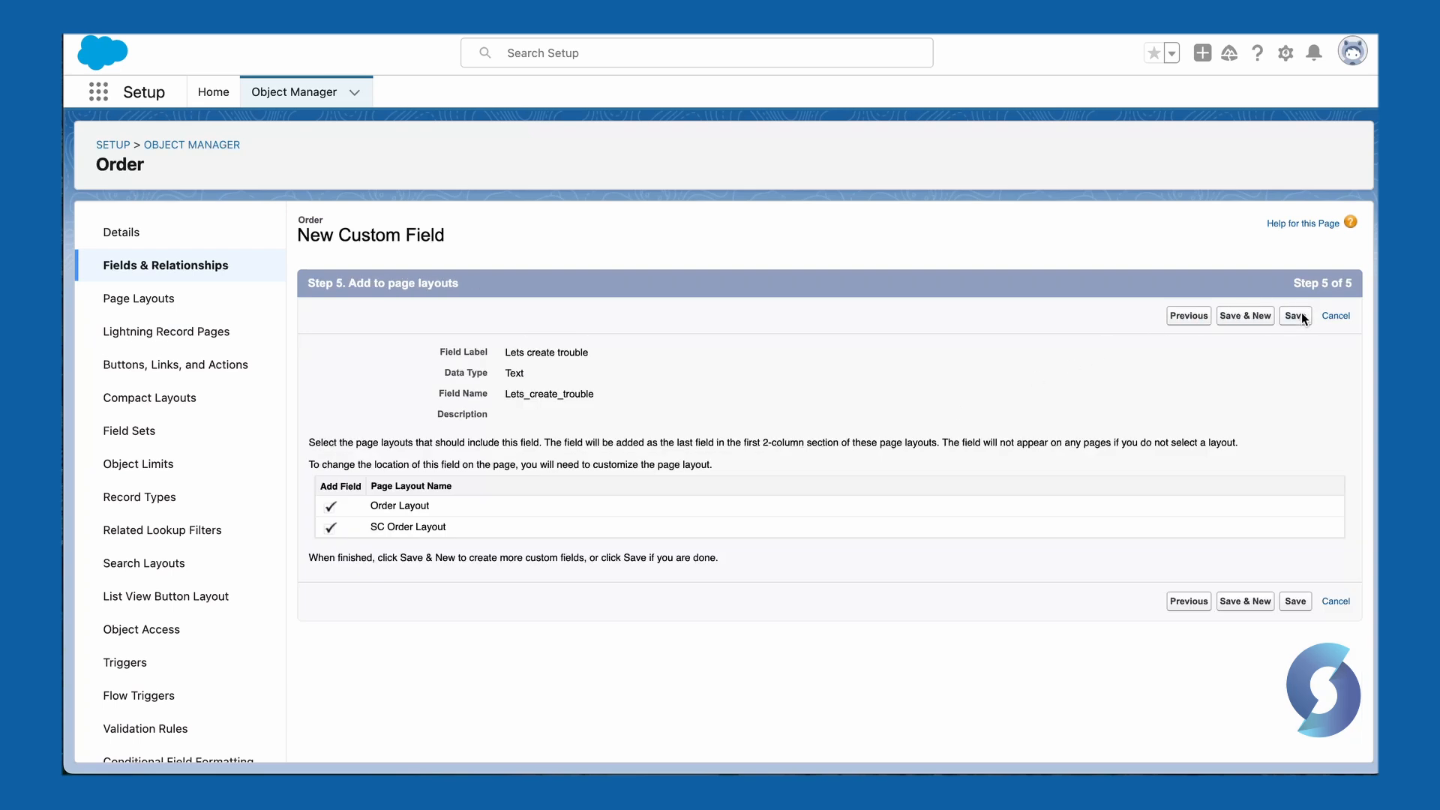
pyautogui.click(1296, 316)
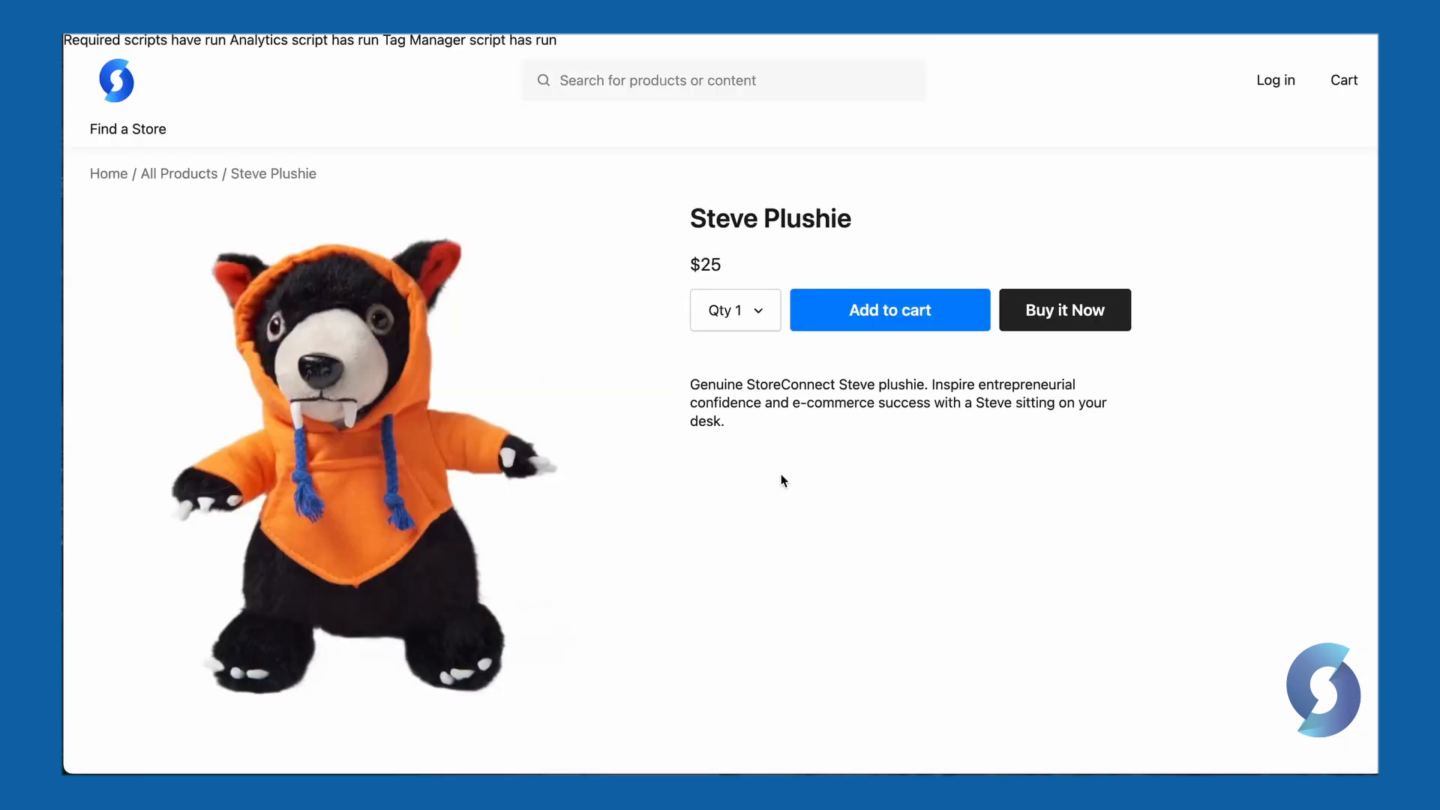
# Buy one Steve Plushie in the web store, filling in the shipping address and the credit card number, cardholder name and remaining card details.
pyautogui.click(1102, 313)
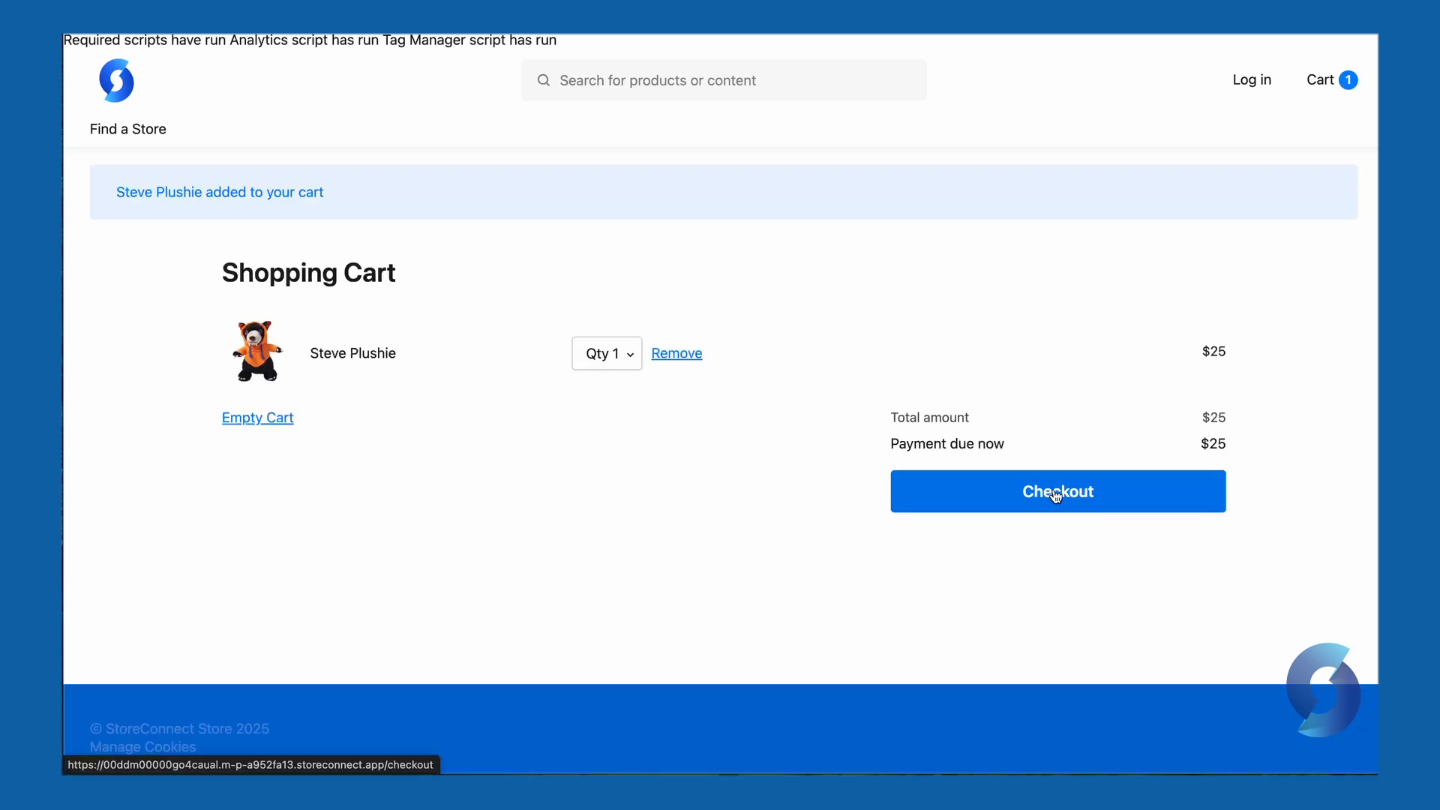
pyautogui.click(1057, 494)
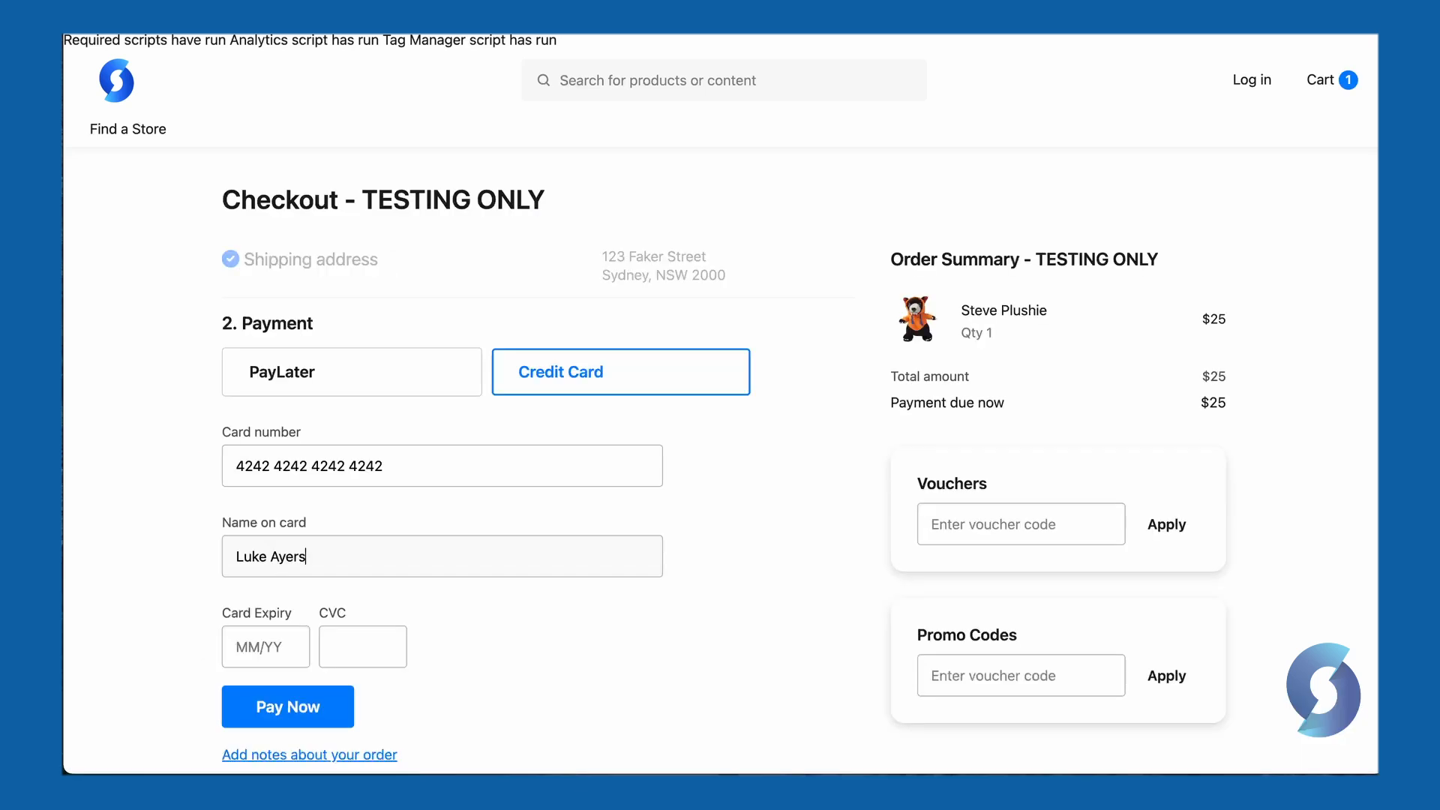
pyautogui.press('Tab')
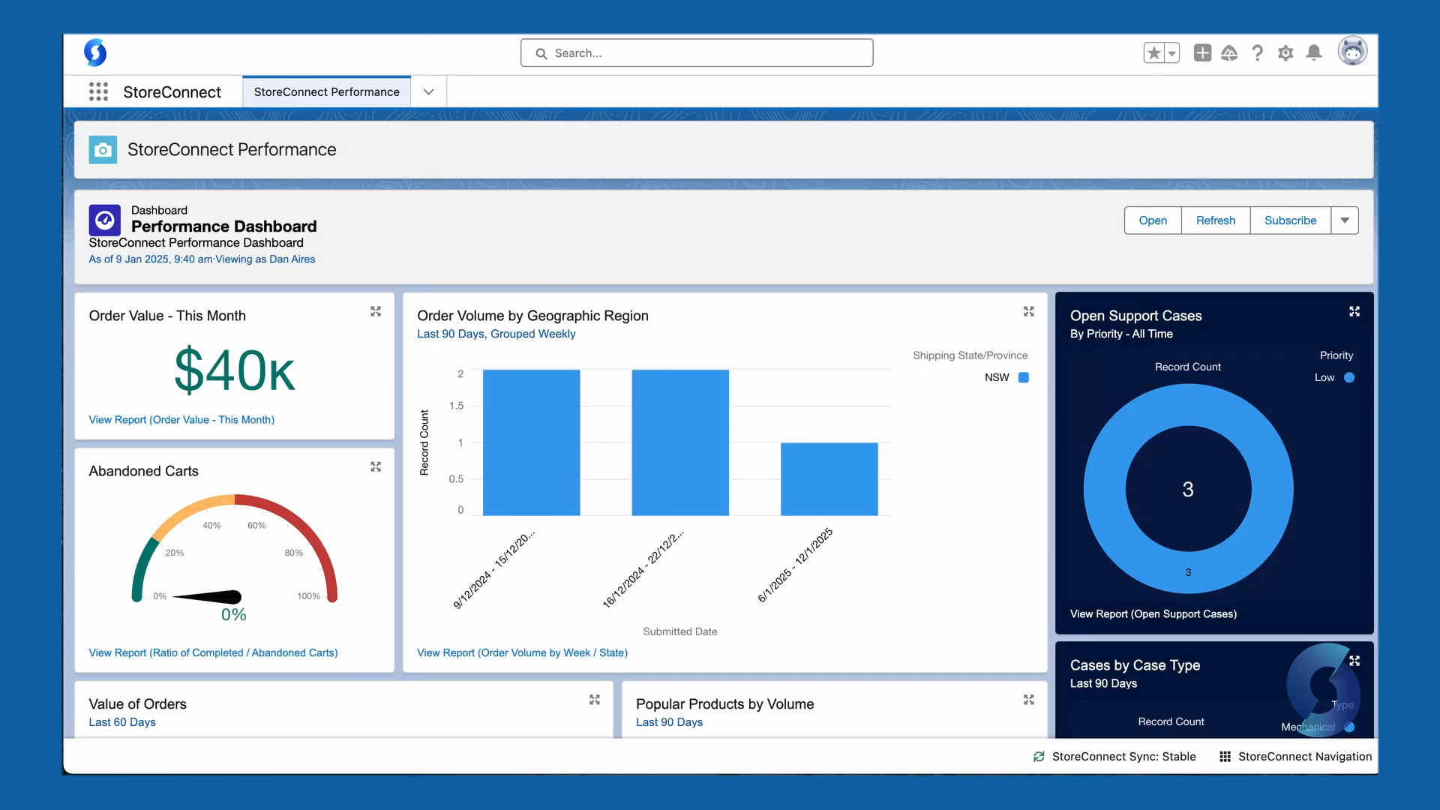
# Reload the StoreConnect Performance dashboard, review the sync error summary, and open the full Synchronization Errors list.
pyautogui.press('super+r')
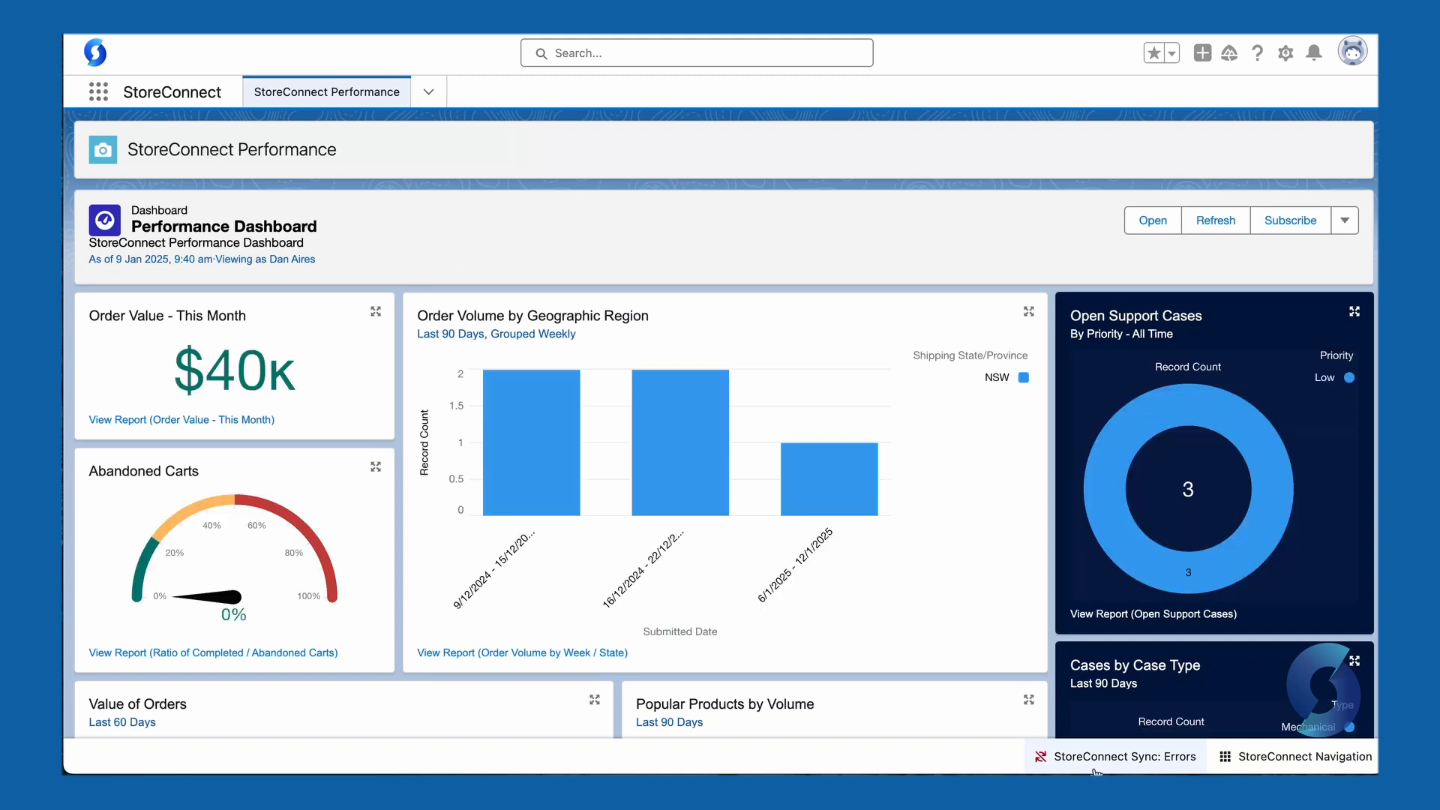
pyautogui.click(1096, 771)
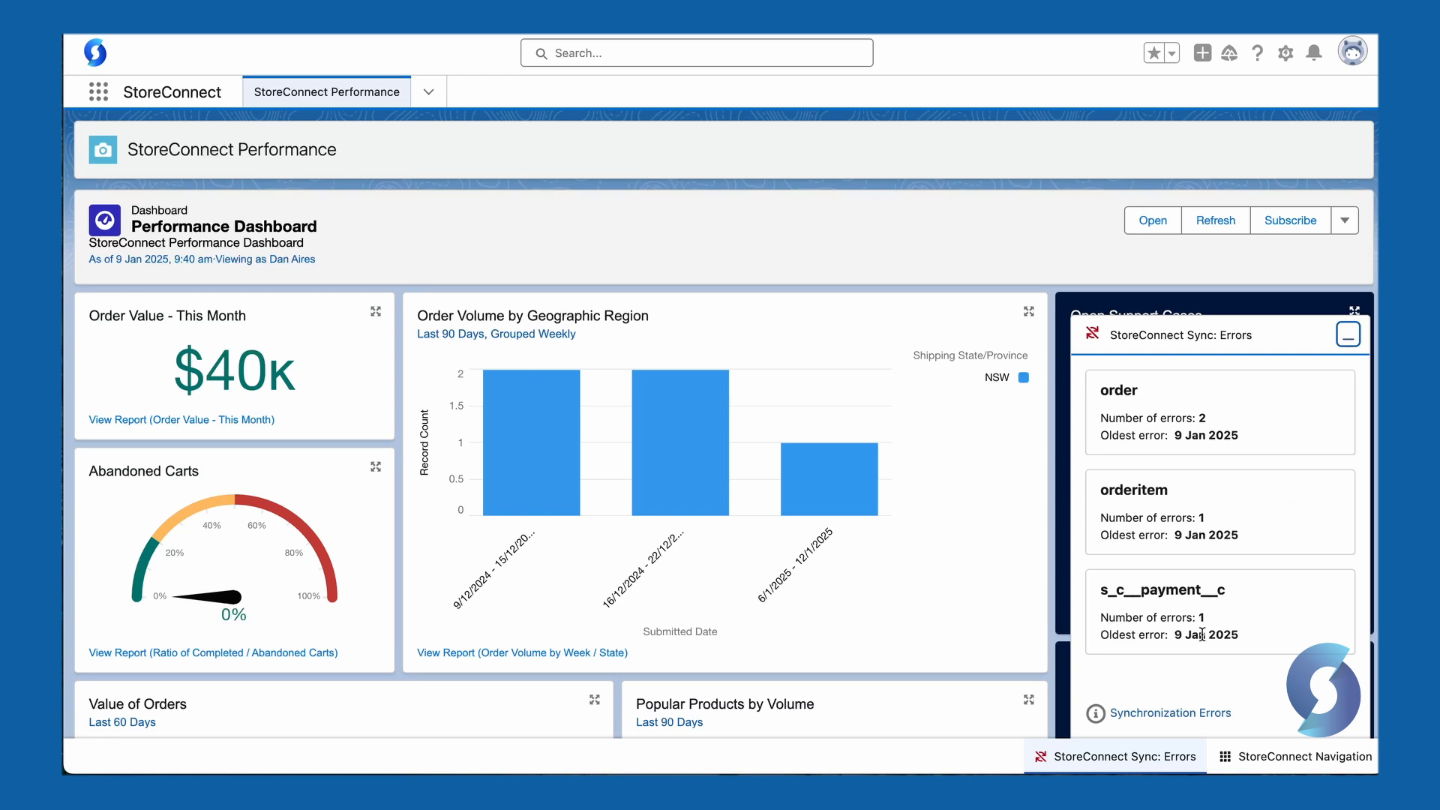
pyautogui.click(1162, 719)
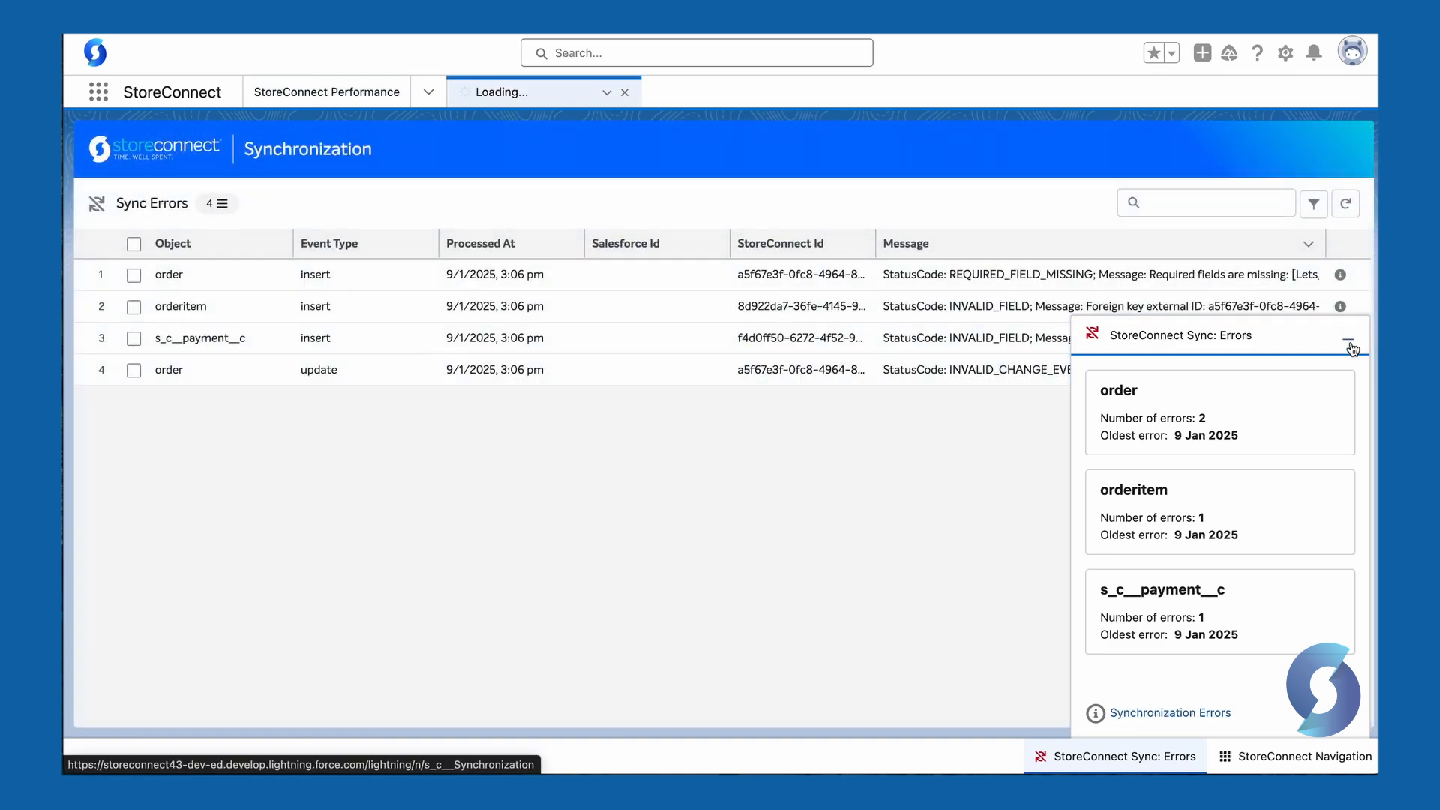
pyautogui.click(1348, 339)
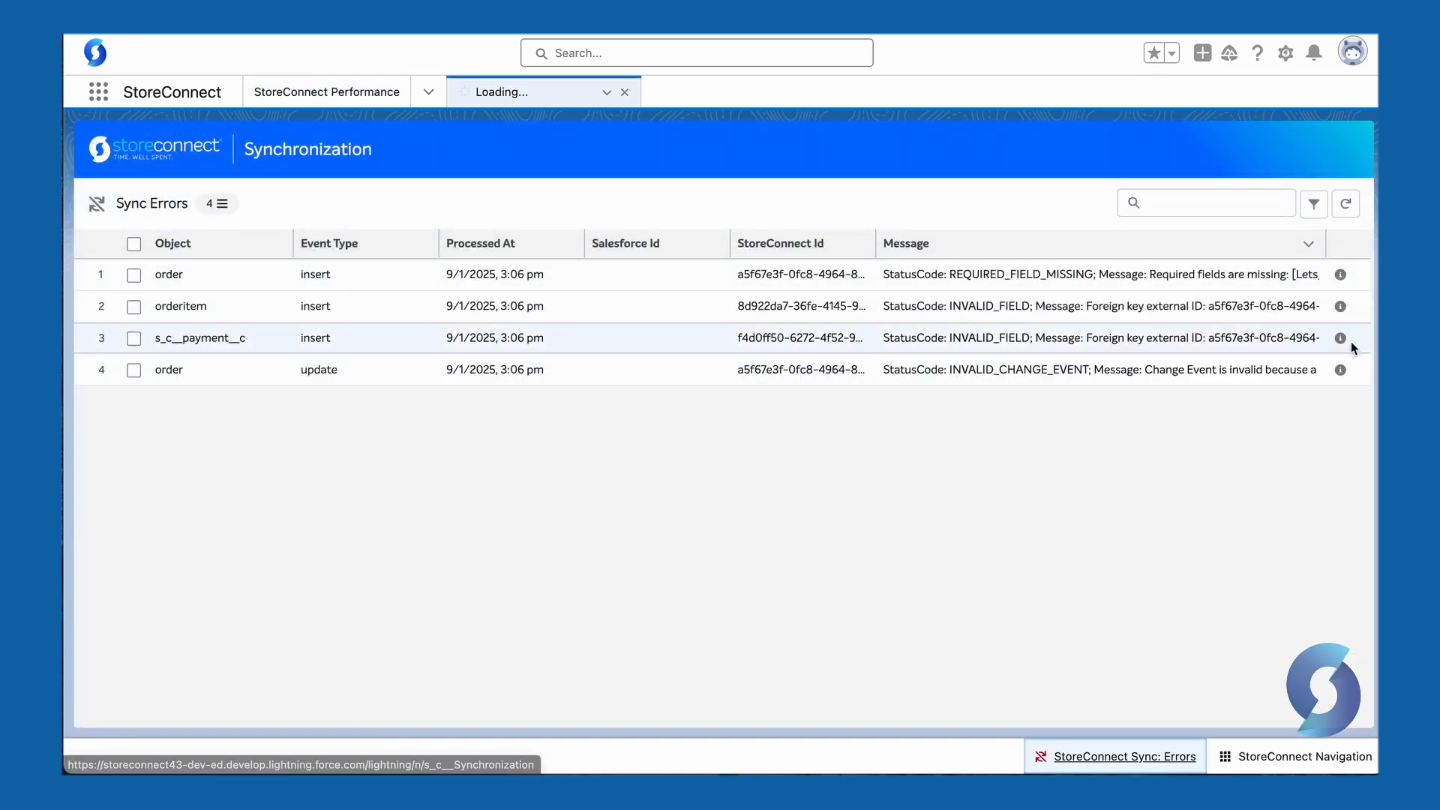
# Search the App Launcher for "sync" and open the Sync Errors item.
pyautogui.click(99, 92)
pyautogui.write('sync')
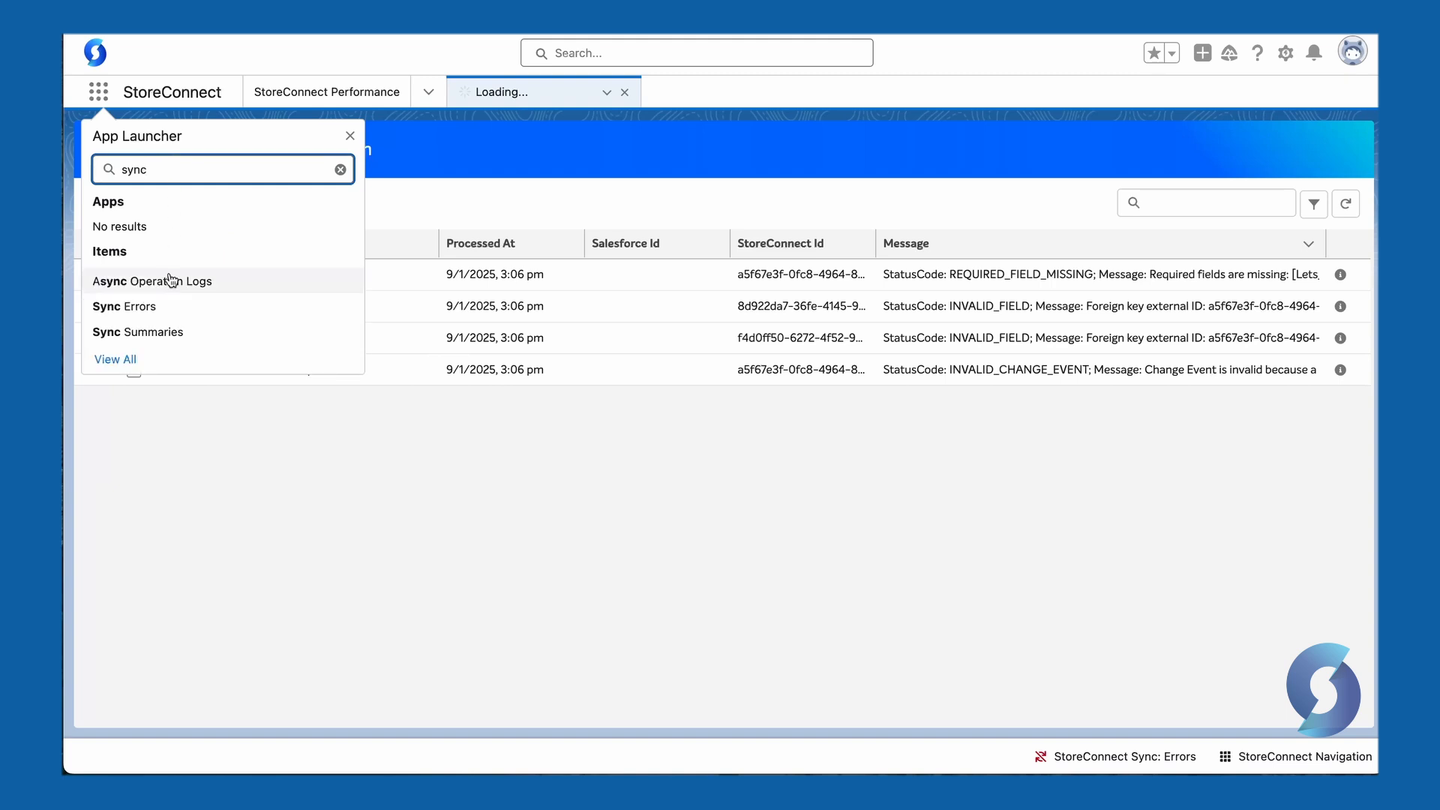
pyautogui.click(165, 307)
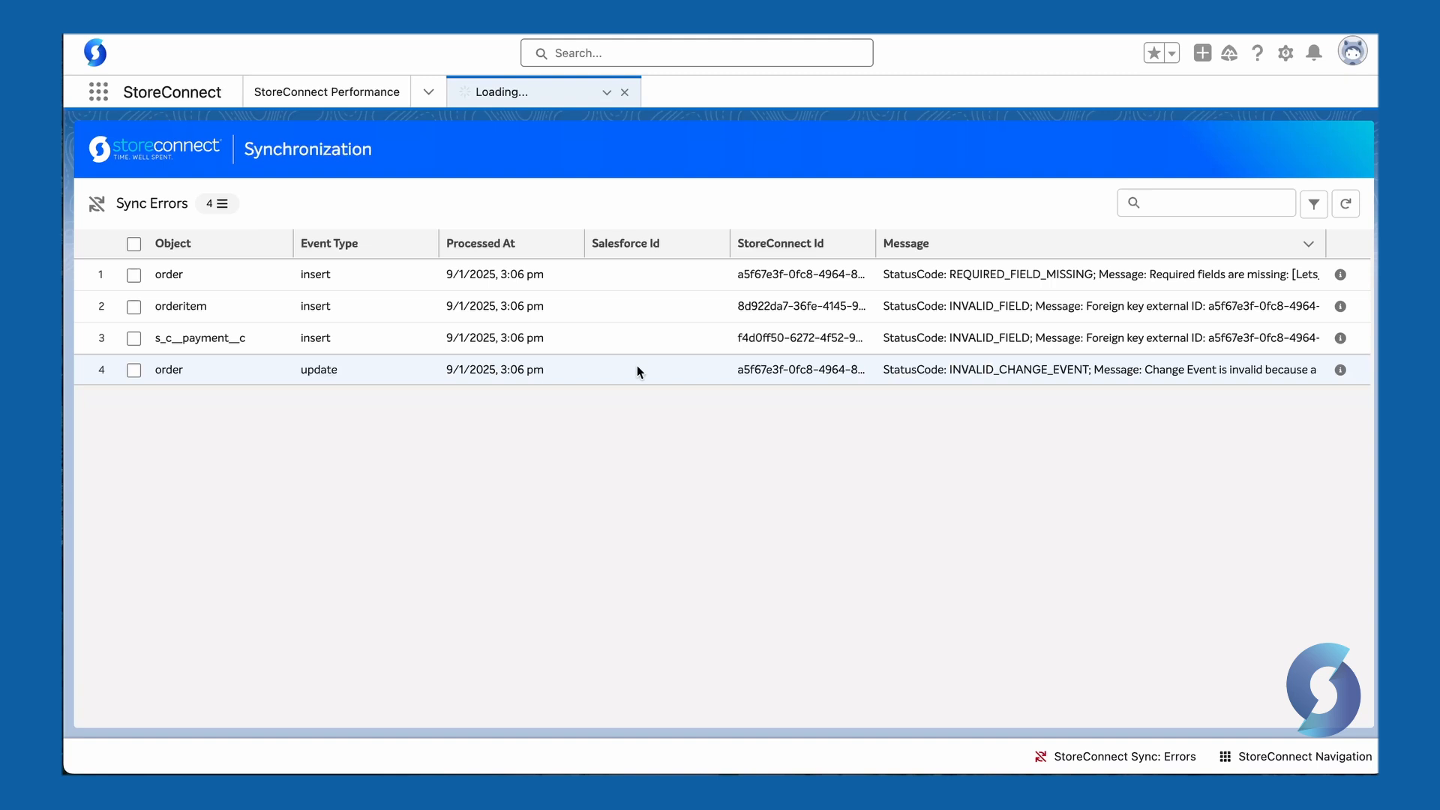
# Wrap the text of the Message column and view the resolution suggestion for the first order insert error.
pyautogui.click(1309, 245)
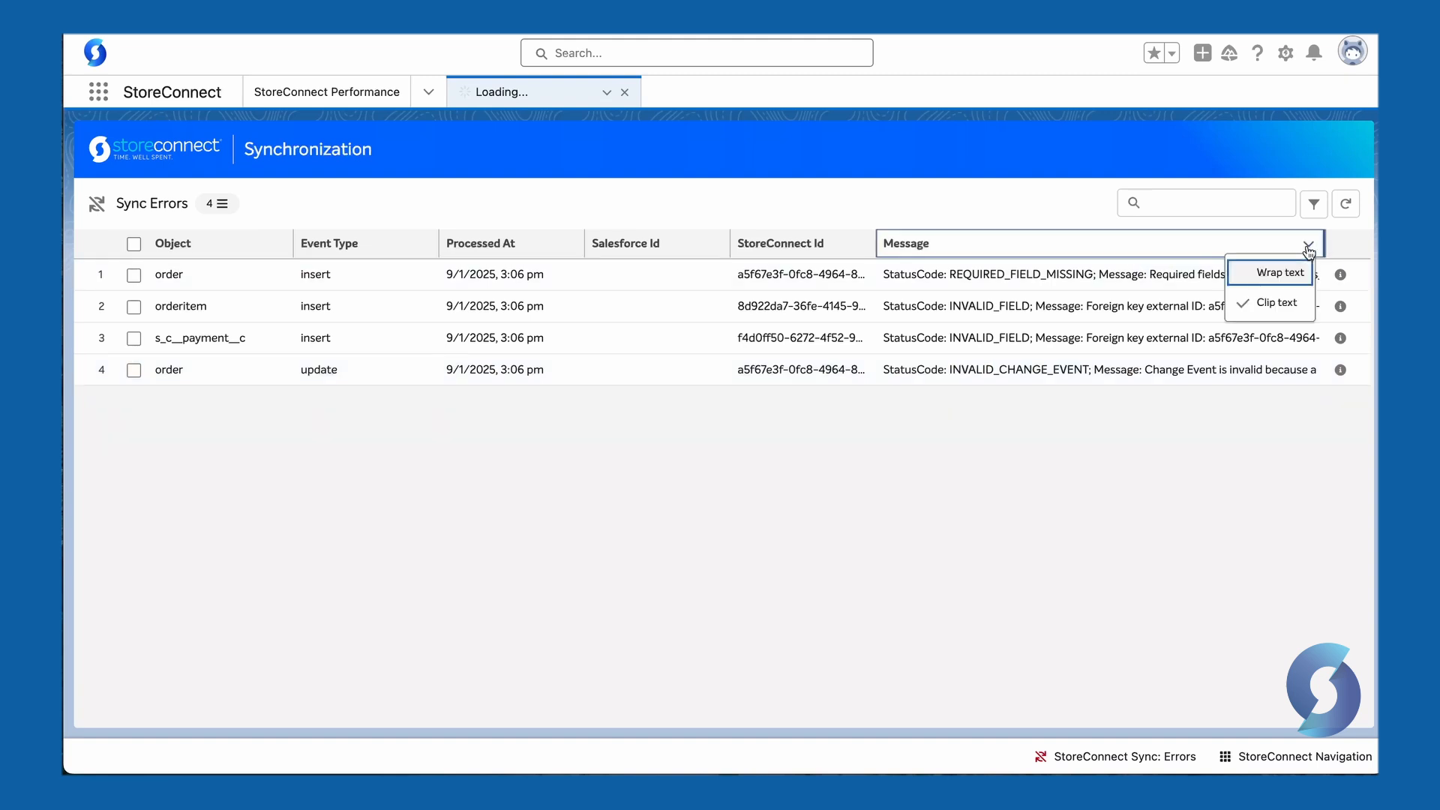
pyautogui.click(1275, 274)
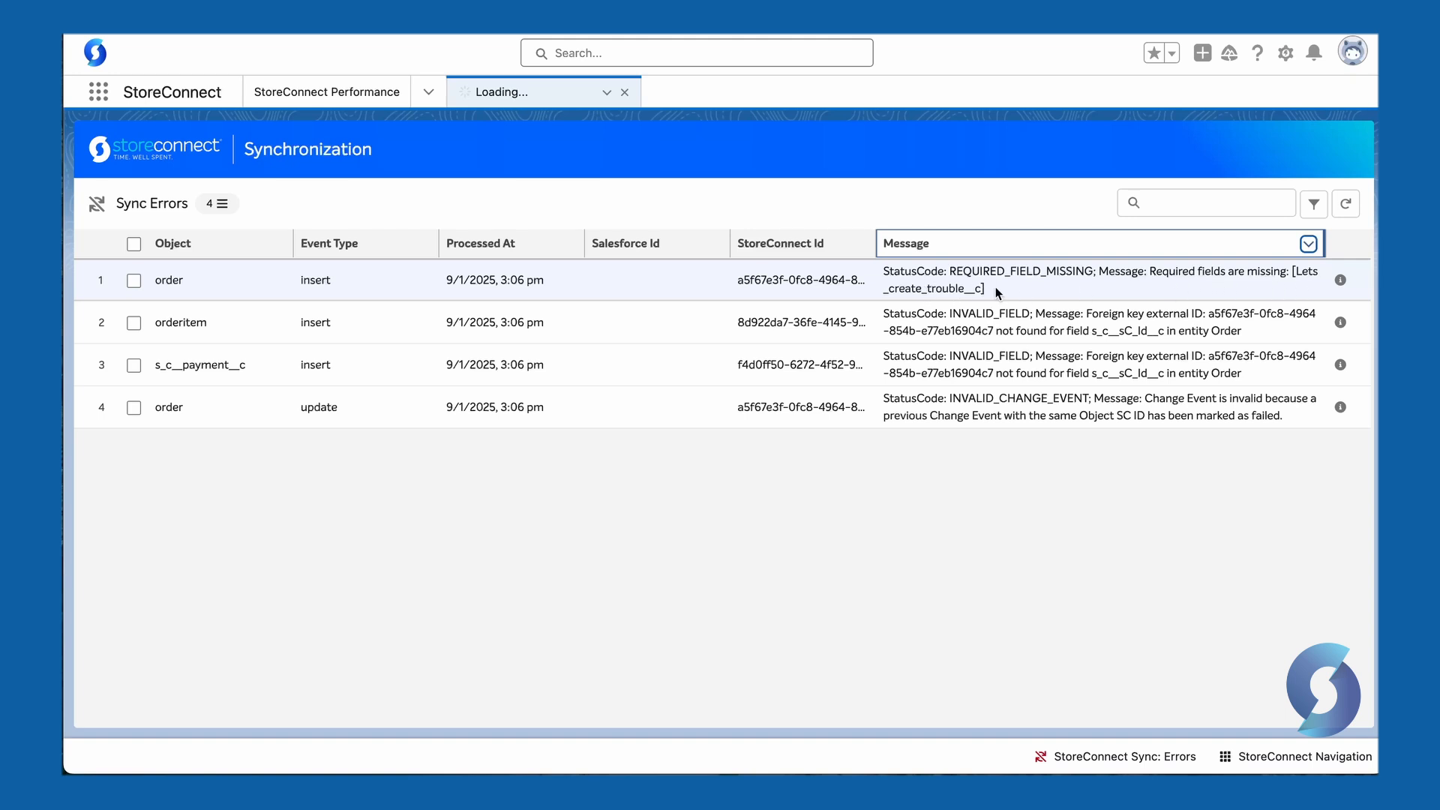
pyautogui.click(1341, 282)
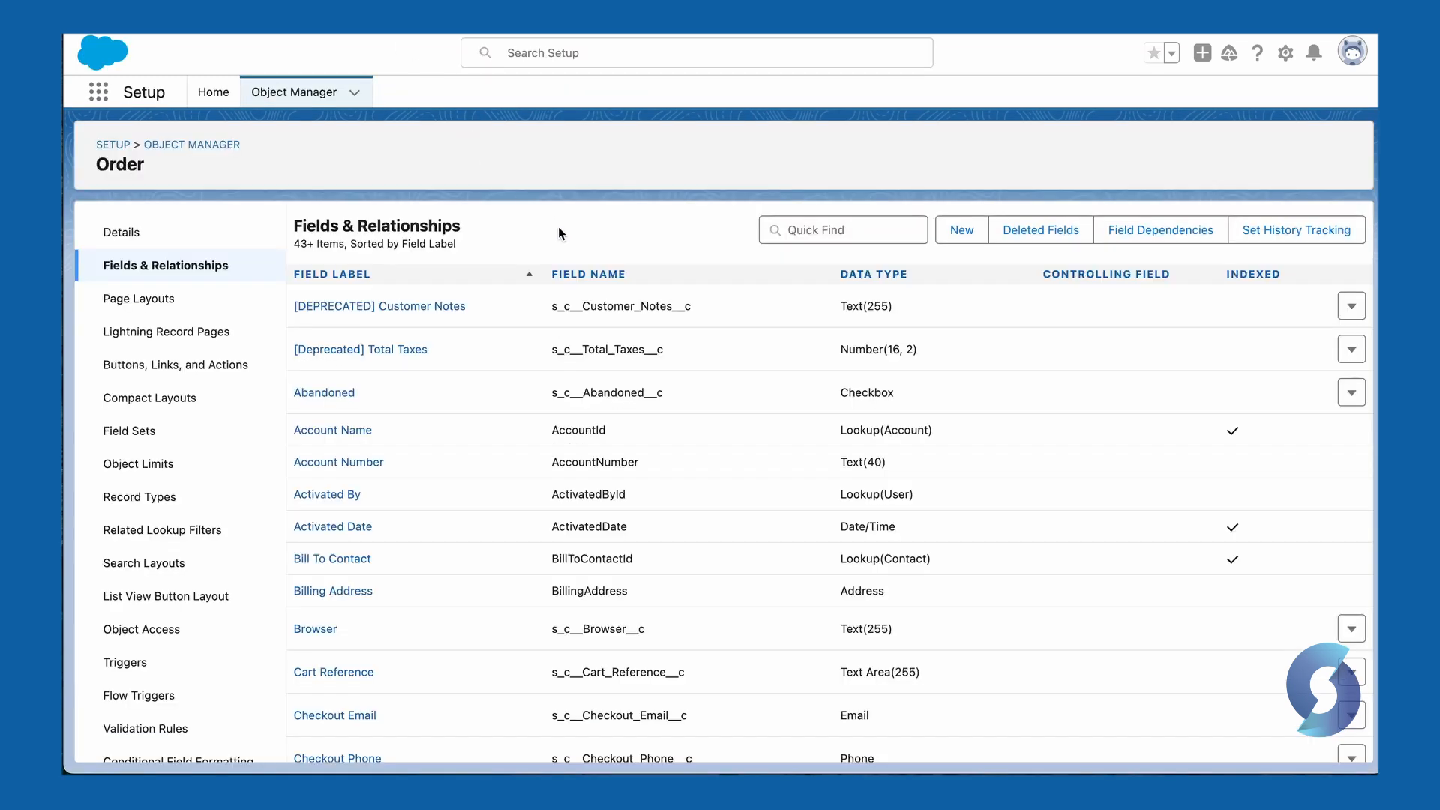
# Remove the required setting from the Order object's "Lets create trouble" field and save the field.
pyautogui.scroll(-6, 521, 363)
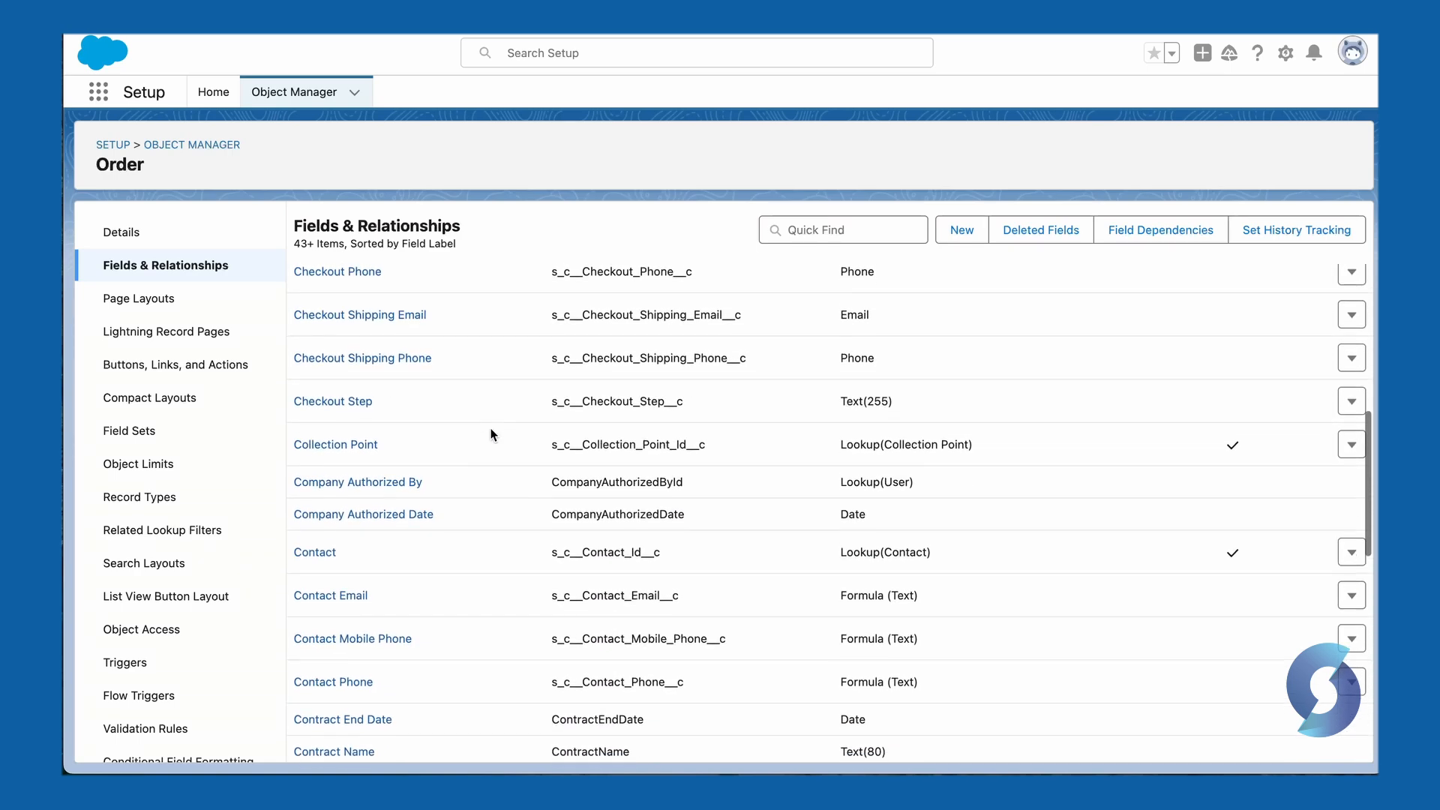
pyautogui.scroll(-10, 491, 436)
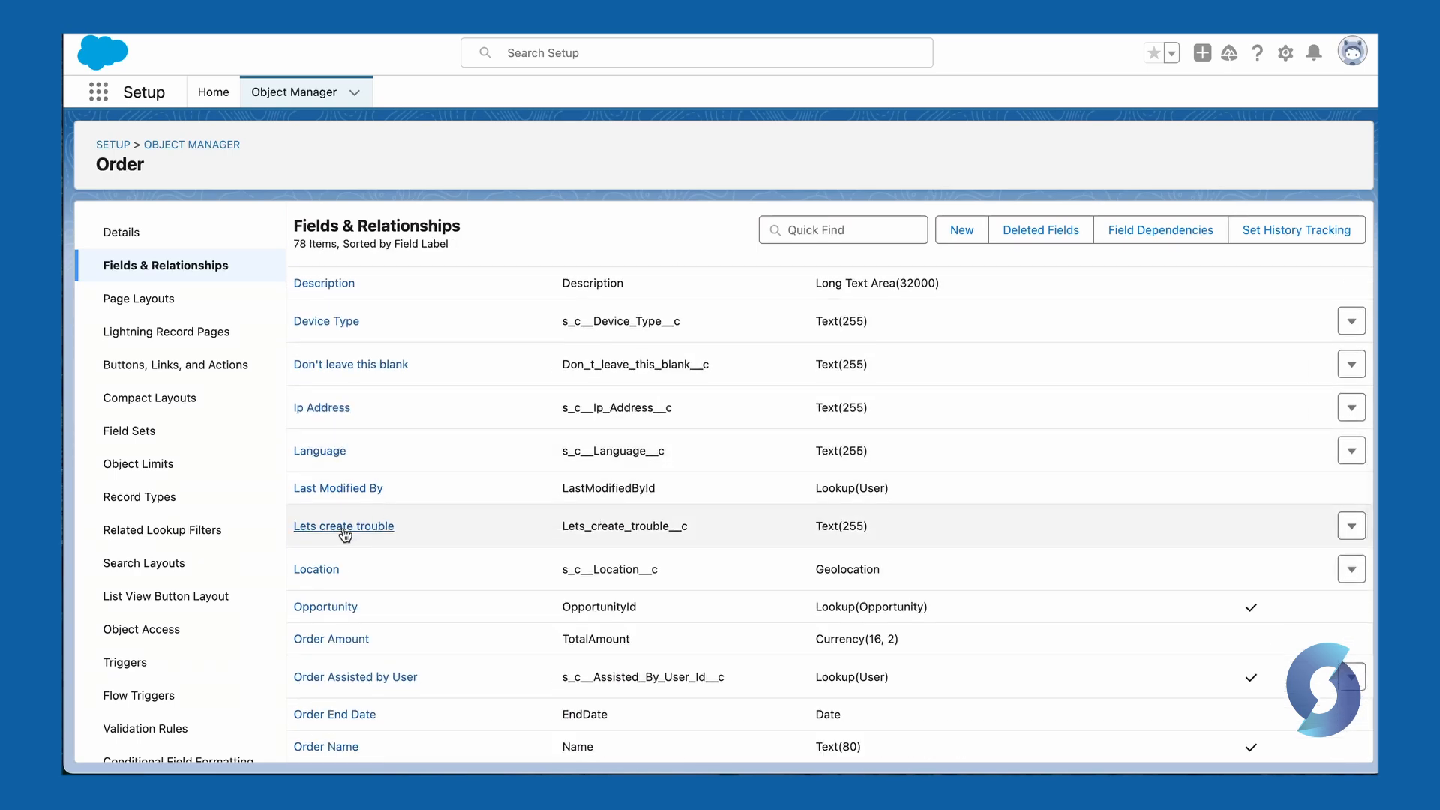
pyautogui.click(342, 527)
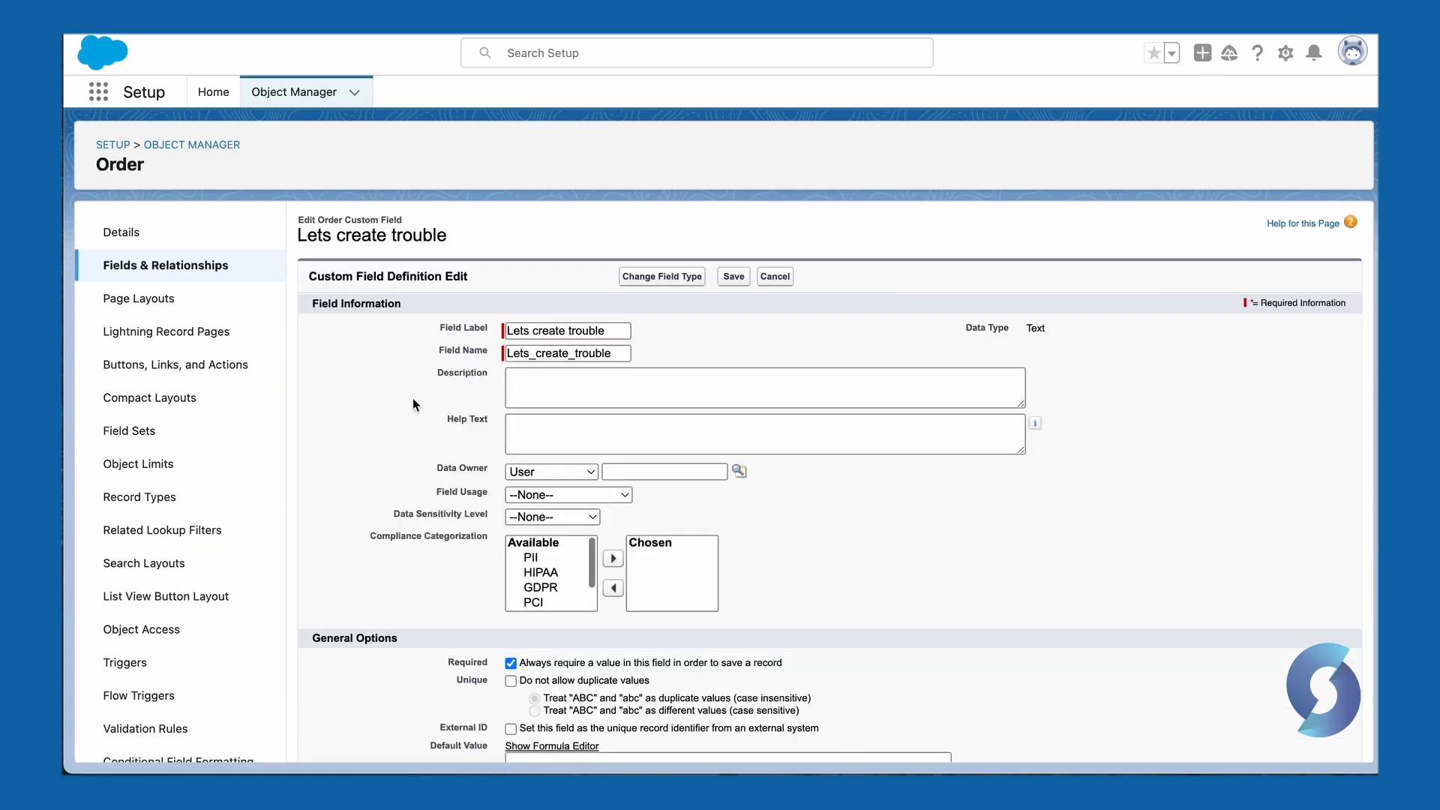
pyautogui.scroll(-2, 412, 398)
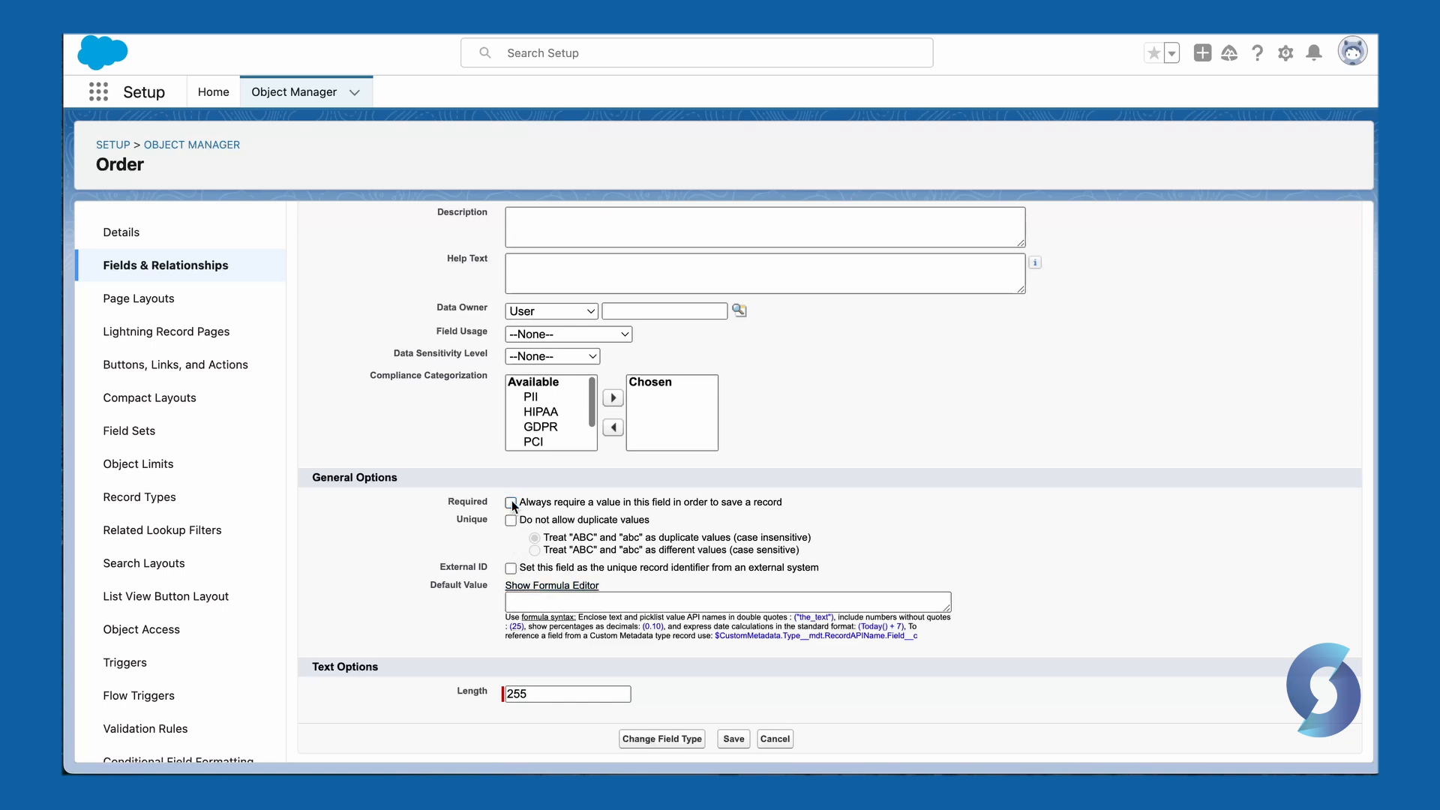
pyautogui.click(734, 738)
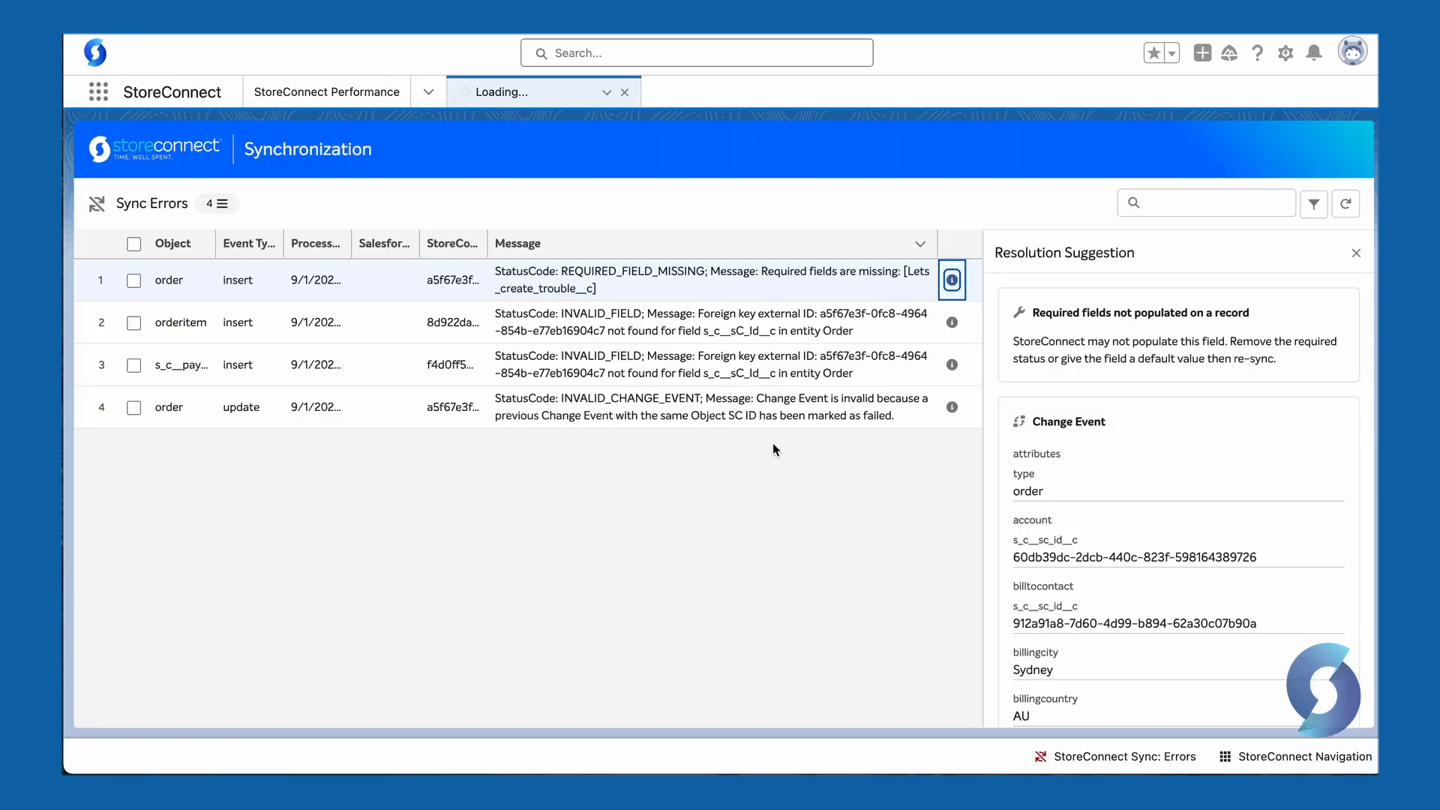
# Close the resolution suggestion, re-sync all listed sync errors, and check the sync status on the performance dashboard.
pyautogui.click(1356, 253)
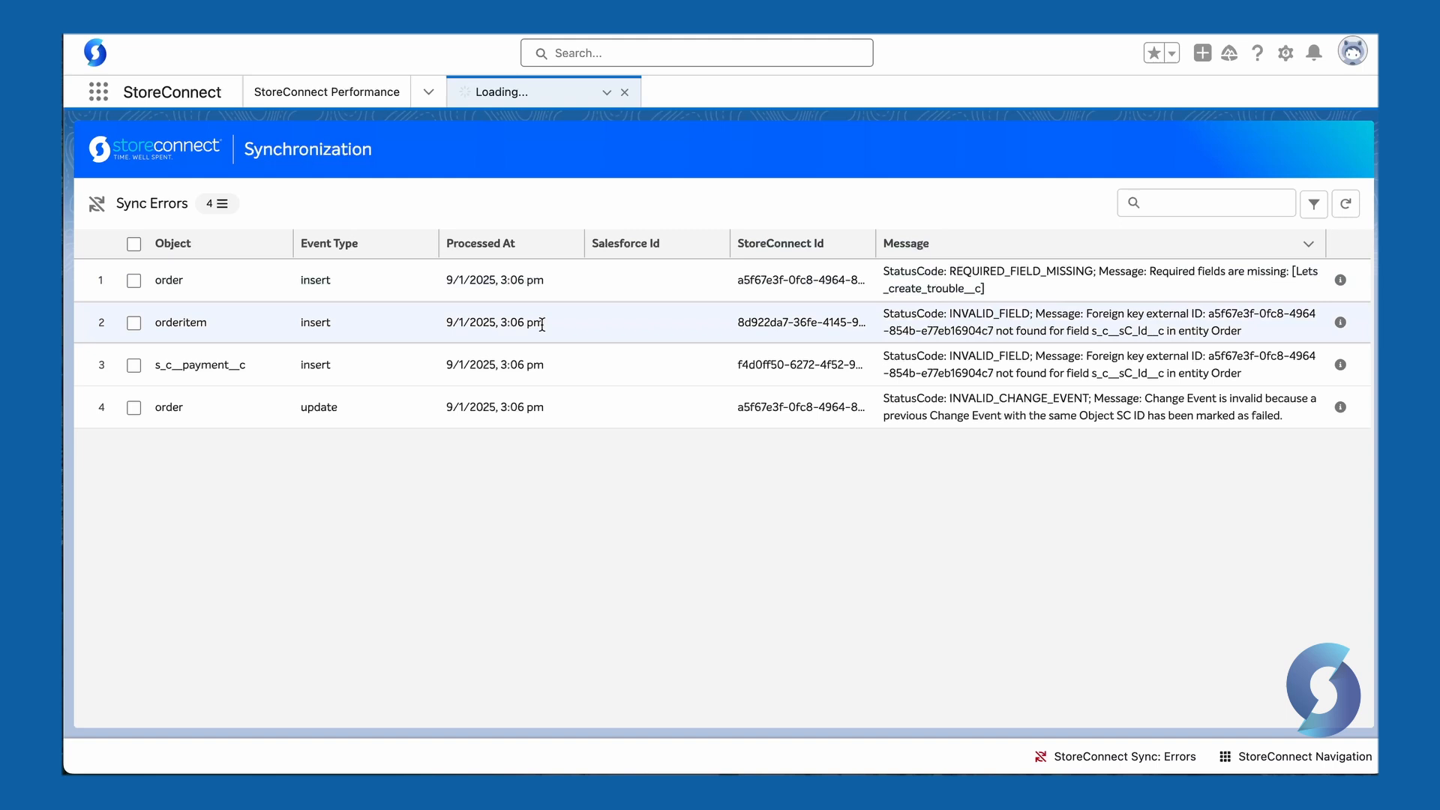
pyautogui.click(134, 245)
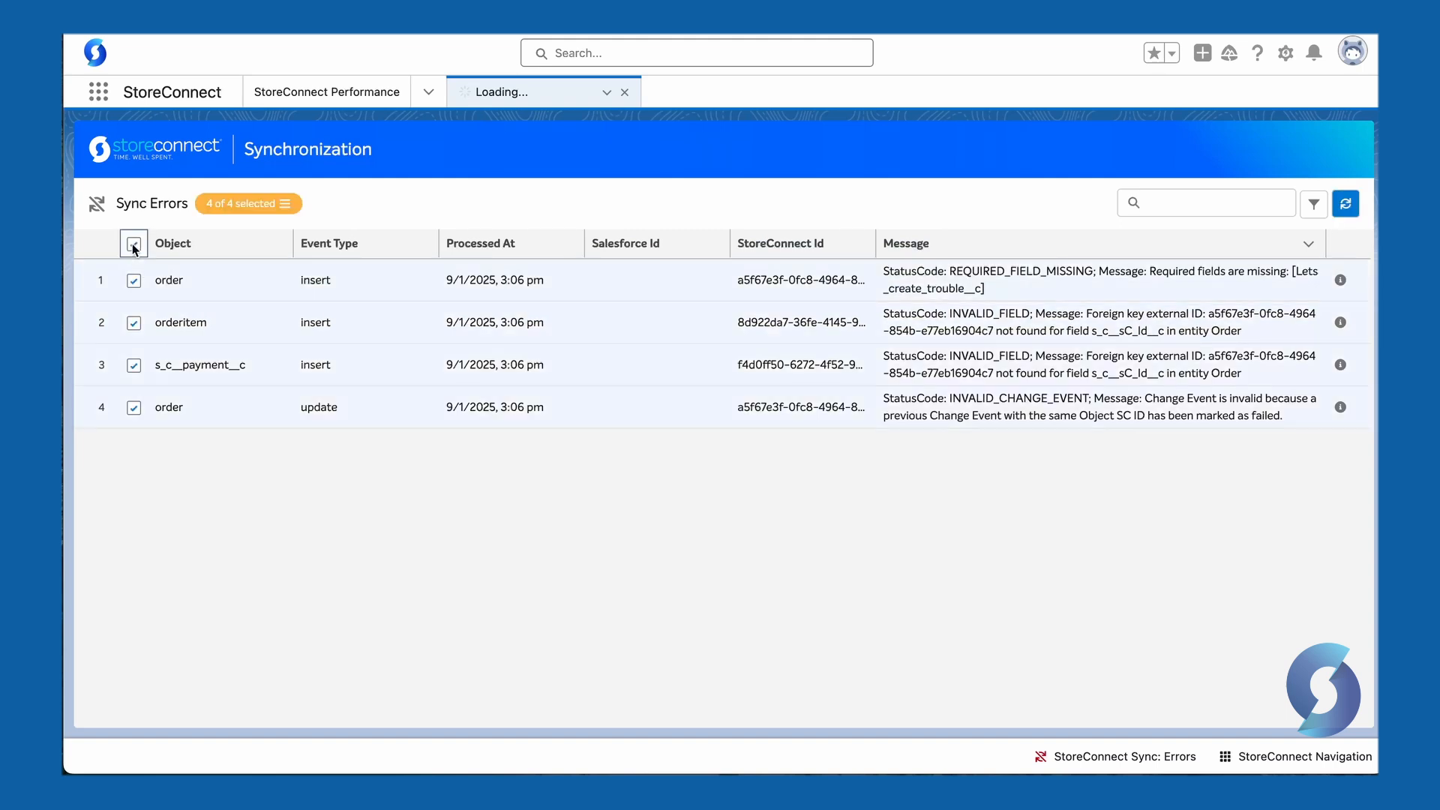
pyautogui.click(1349, 213)
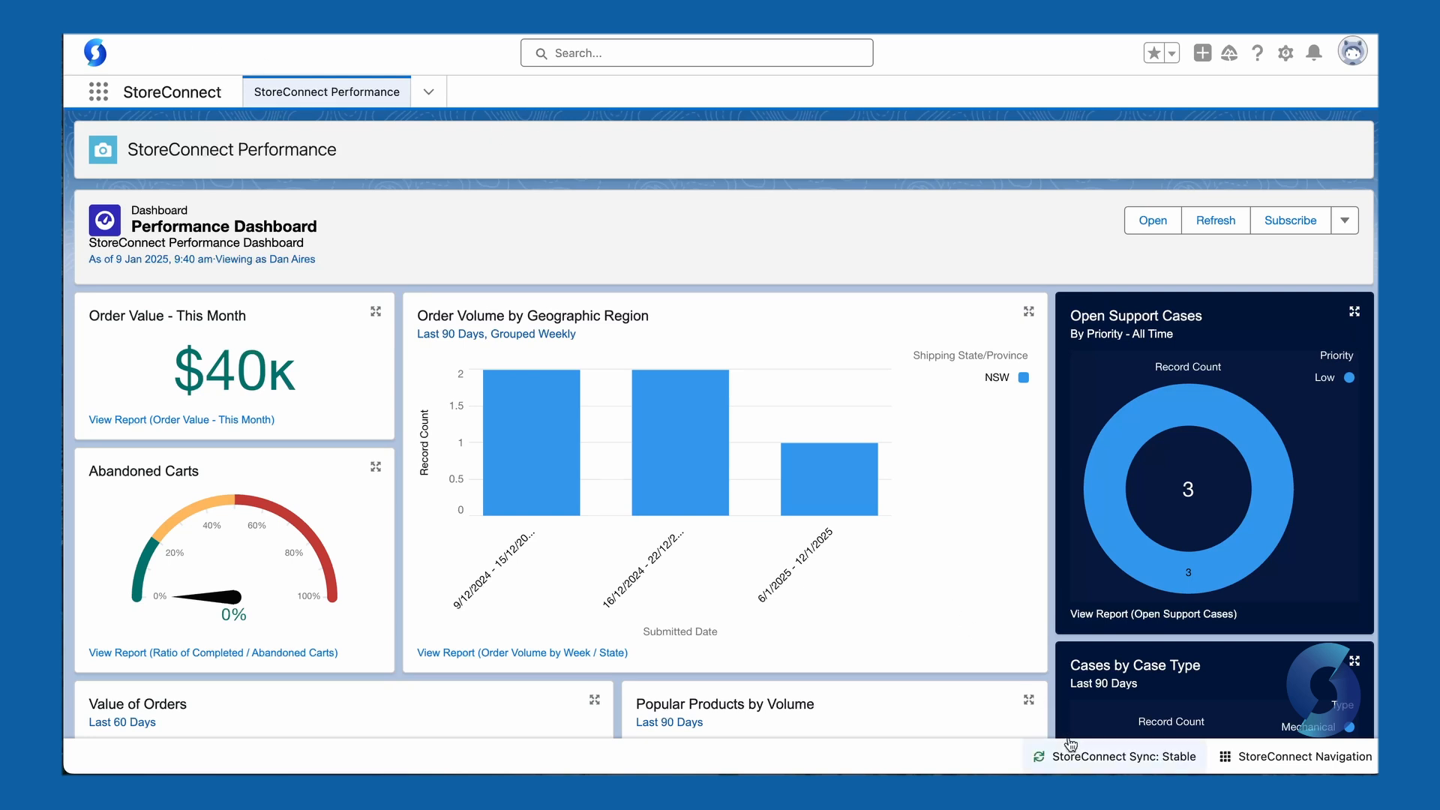
pyautogui.click(1121, 758)
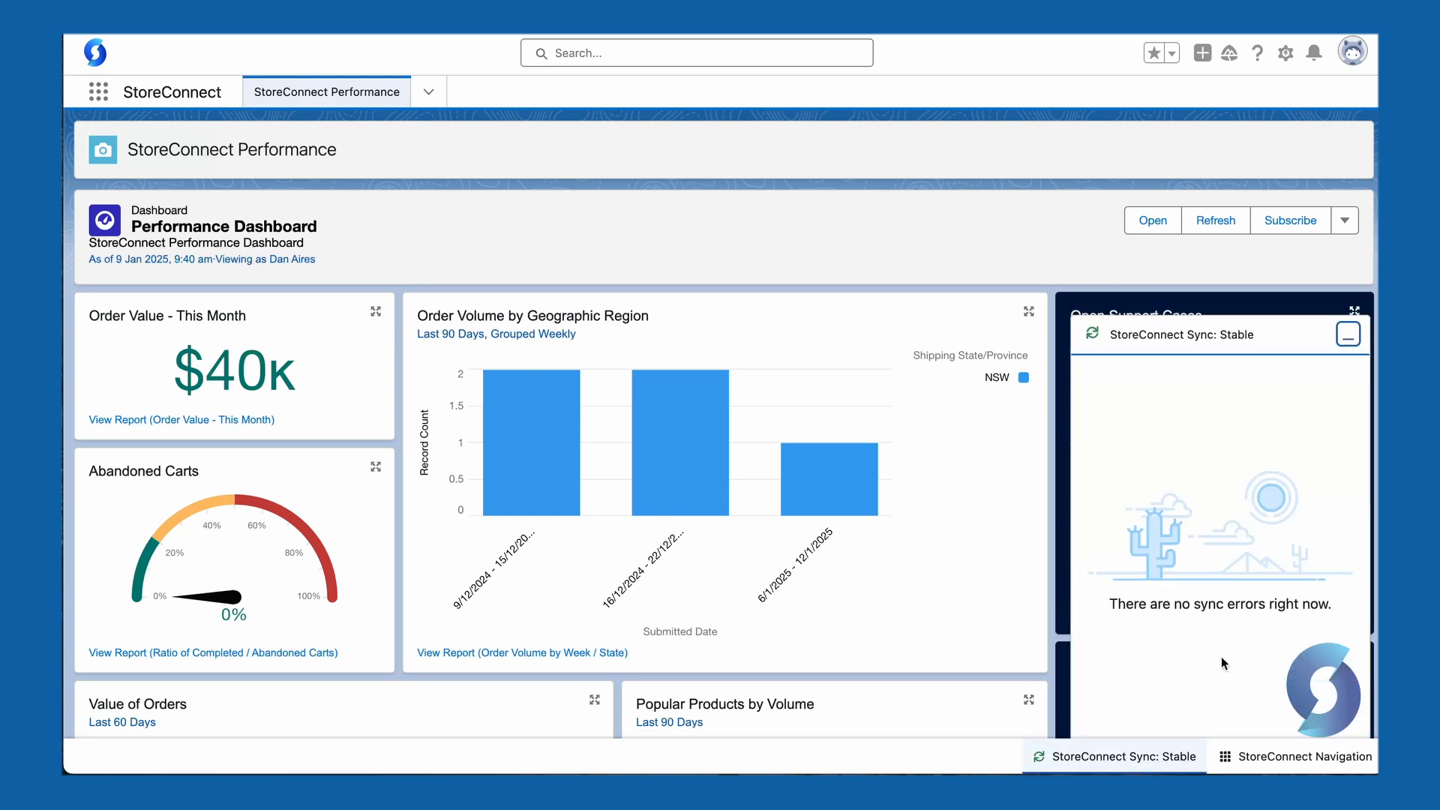